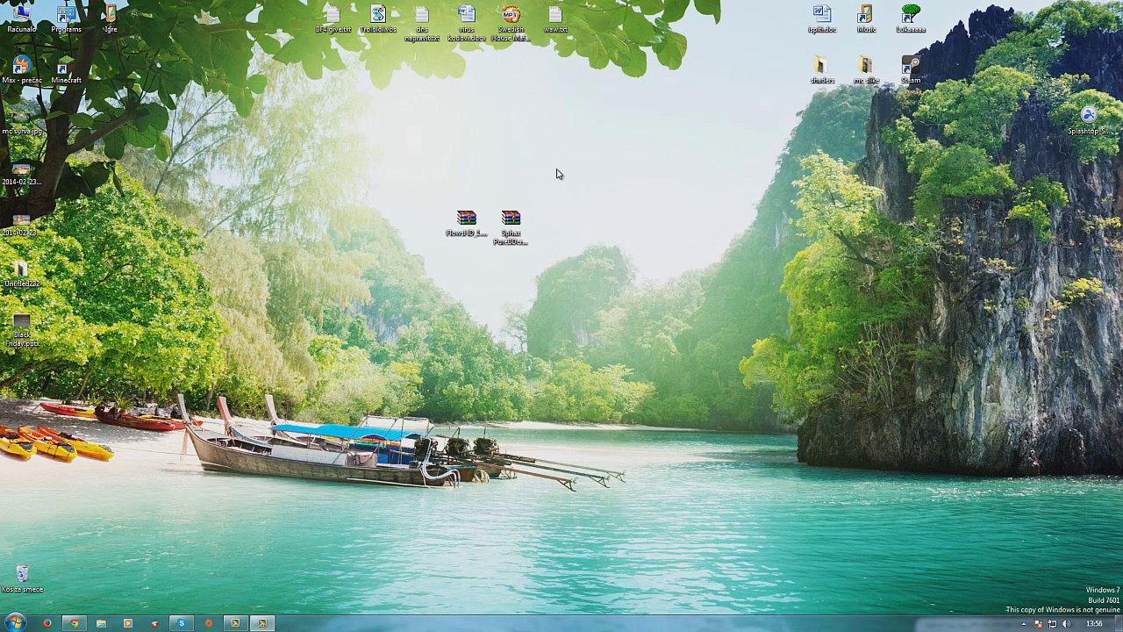
# Identify the two resource pack archives on the desktop, FlowsHD and Sphax PureBDcraft.
pyautogui.moveTo(425, 167); pyautogui.dragTo(412, 212)
pyautogui.moveTo(443, 260); pyautogui.dragTo(488, 260)
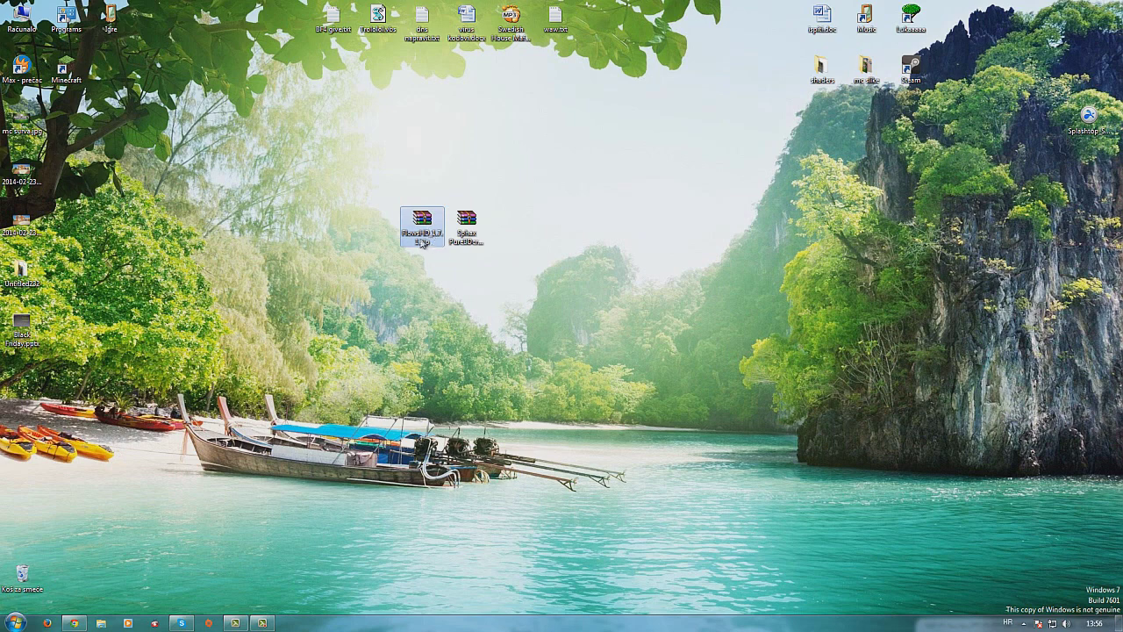
pyautogui.moveTo(562, 224); pyautogui.dragTo(492, 253)
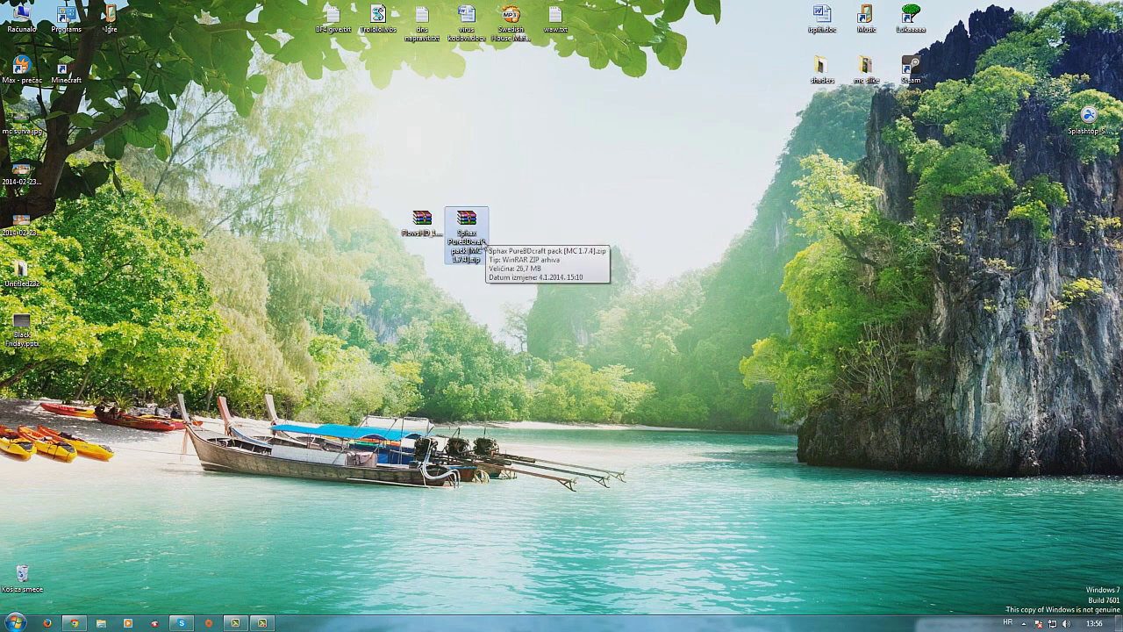
pyautogui.click(538, 183)
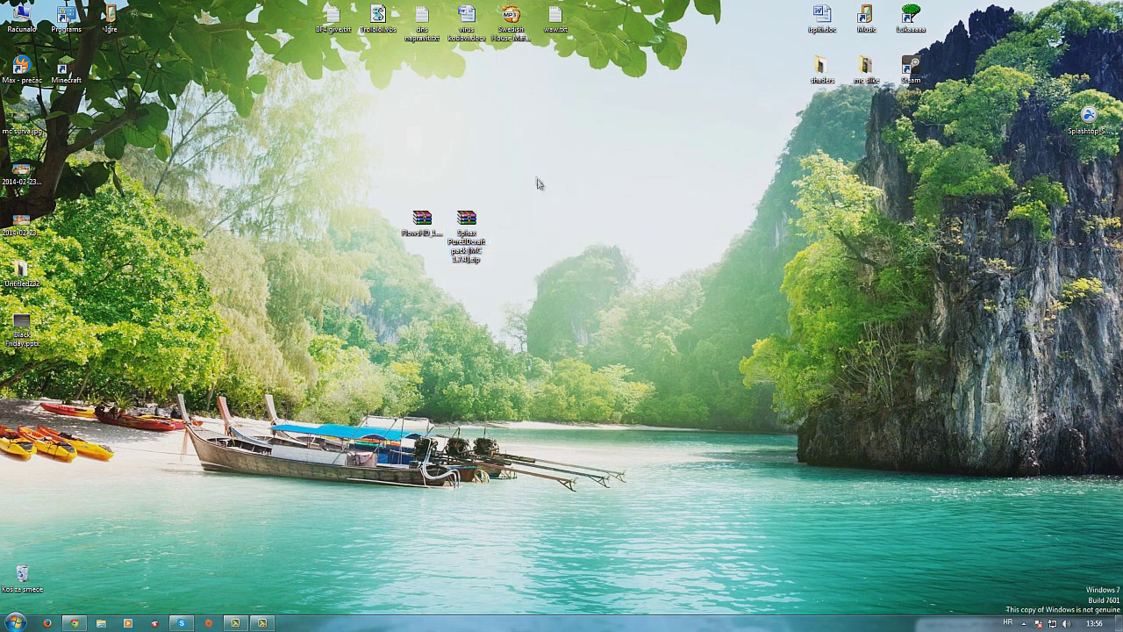
pyautogui.click(430, 219)
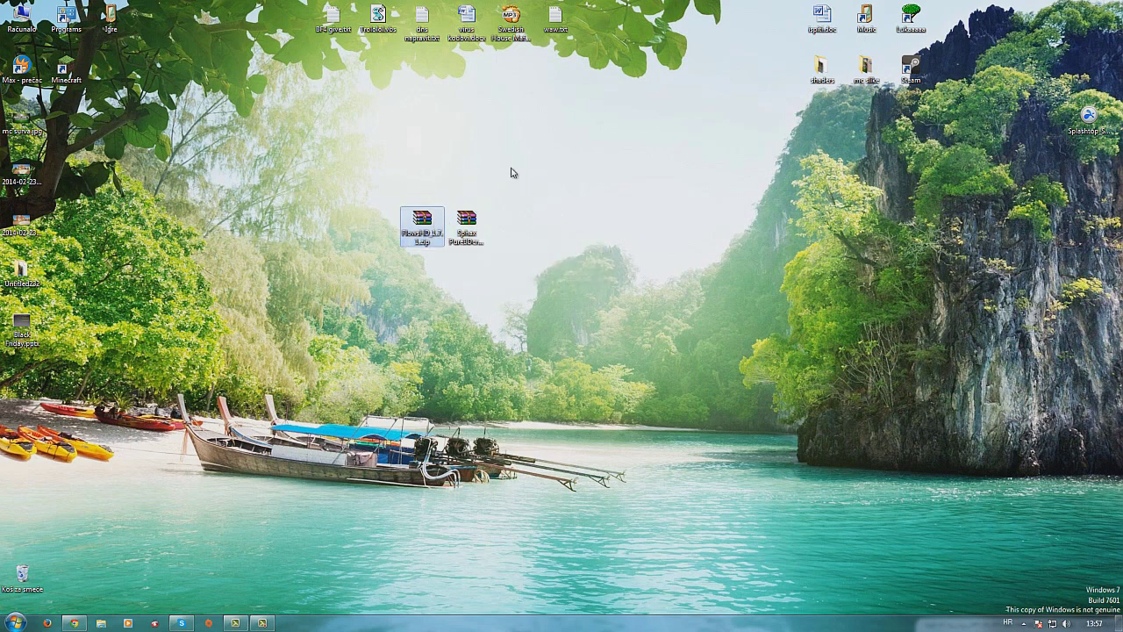
pyautogui.moveTo(381, 175); pyautogui.dragTo(495, 250)
pyautogui.click(538, 207)
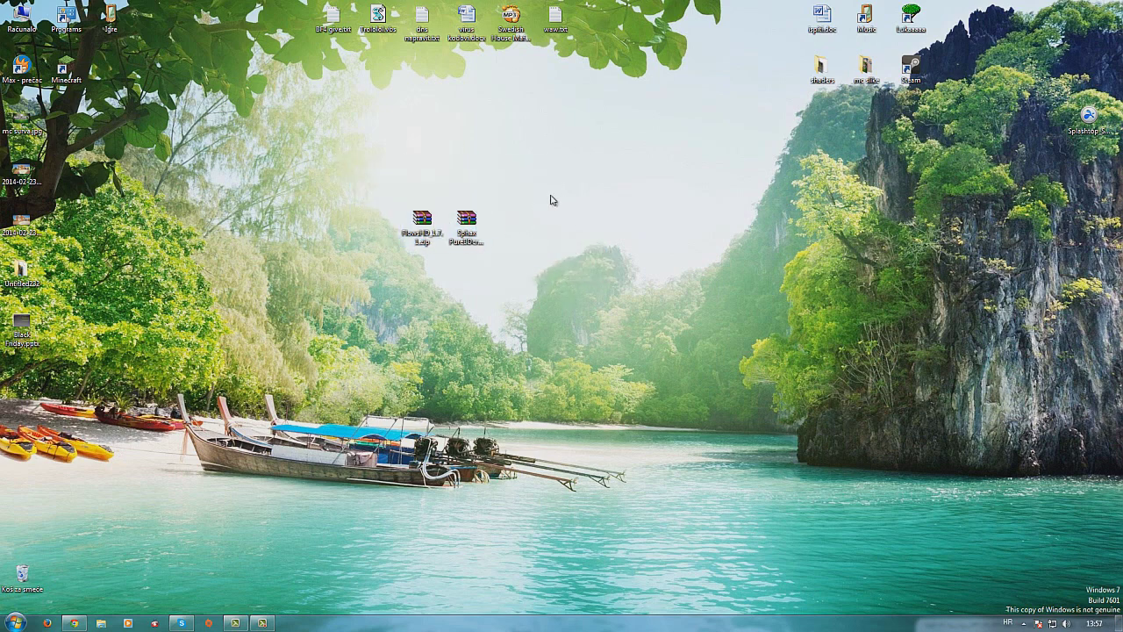
# Switch to Chrome and open the Life HD pack from page 4 of the minecrafttexturepacks.com listing.
pyautogui.click(73, 622)
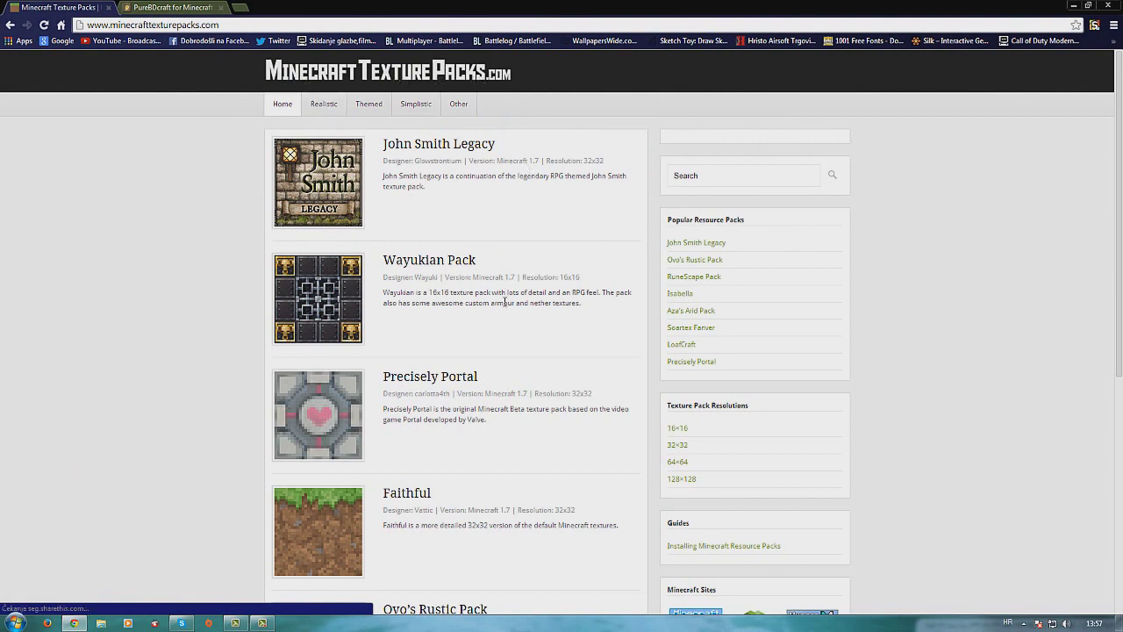
pyautogui.scroll(-3, 493, 300)
pyautogui.scroll(-2, 493, 300)
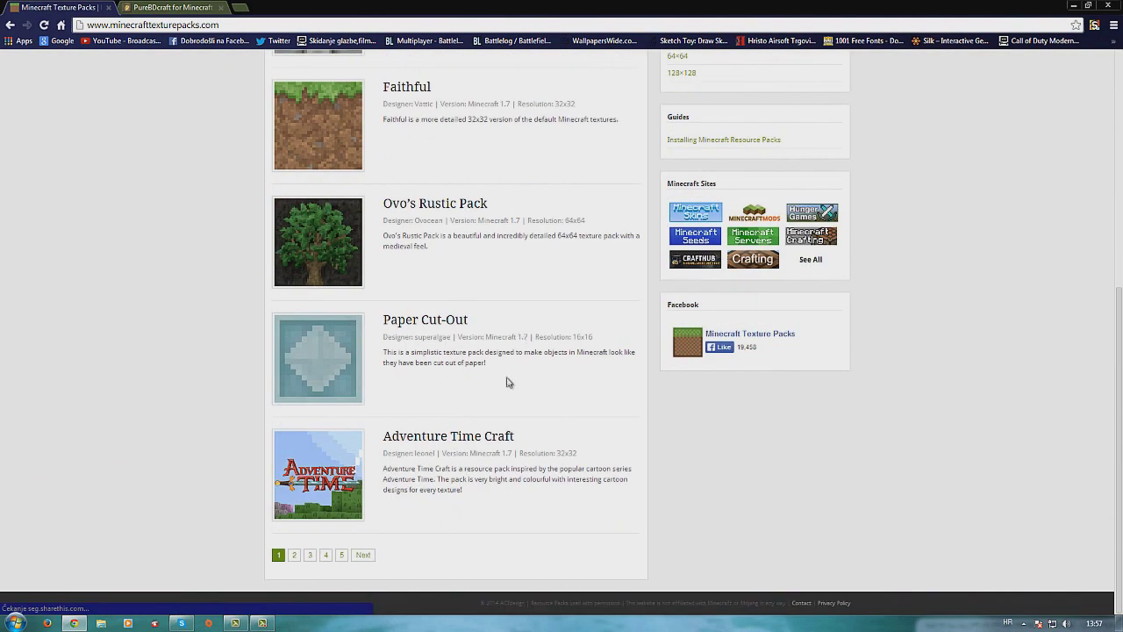
pyautogui.click(325, 555)
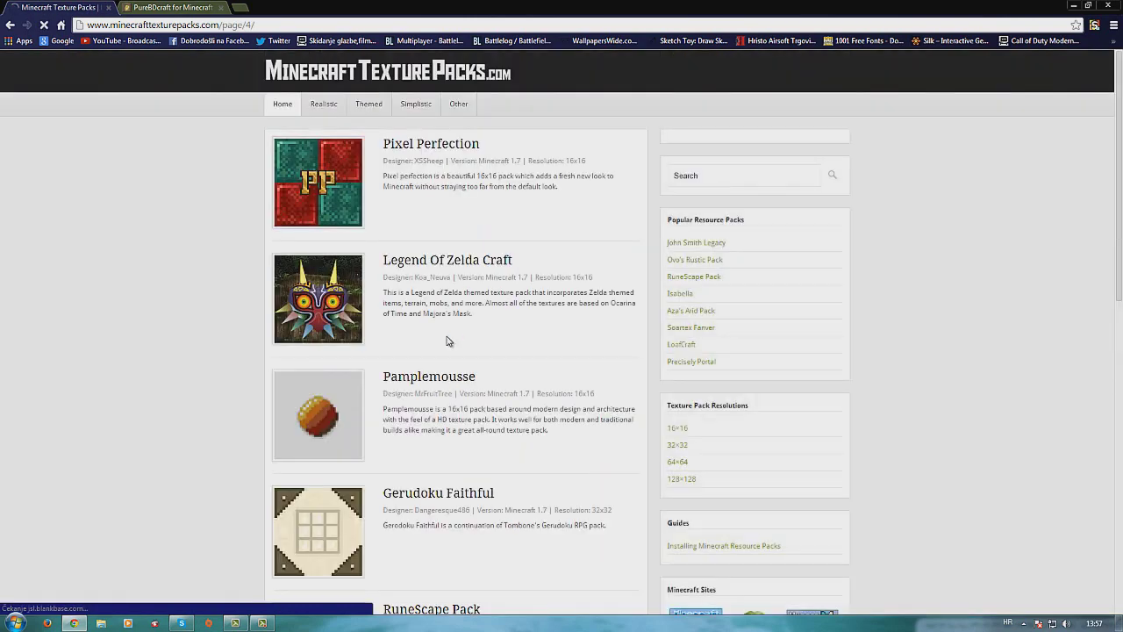
pyautogui.scroll(-2, 447, 337)
pyautogui.scroll(-3, 448, 334)
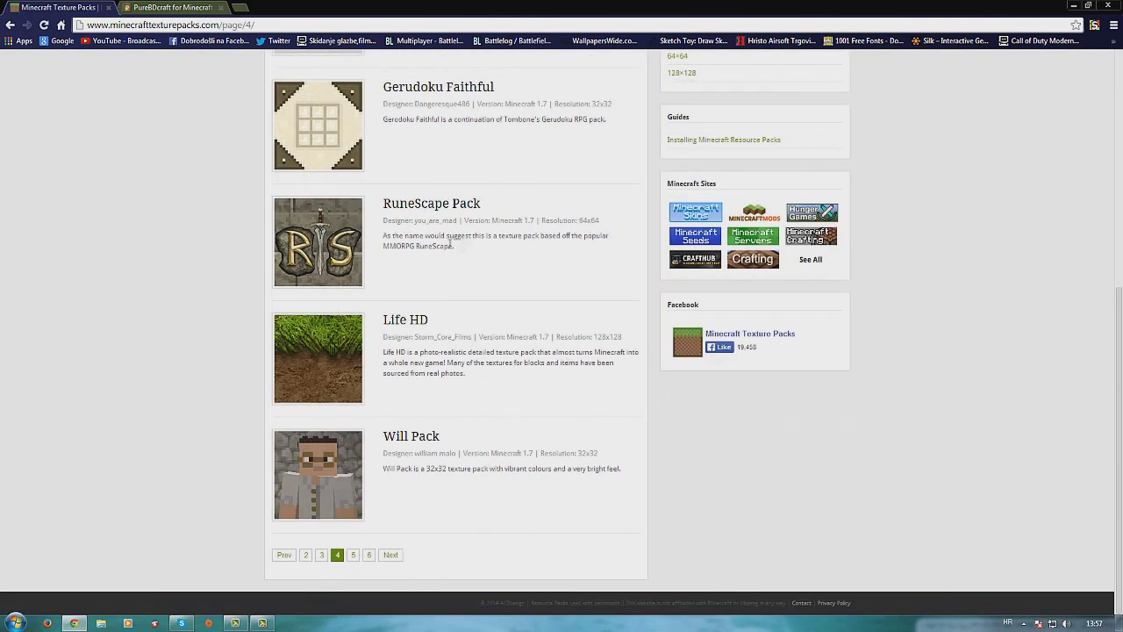
pyautogui.click(330, 368)
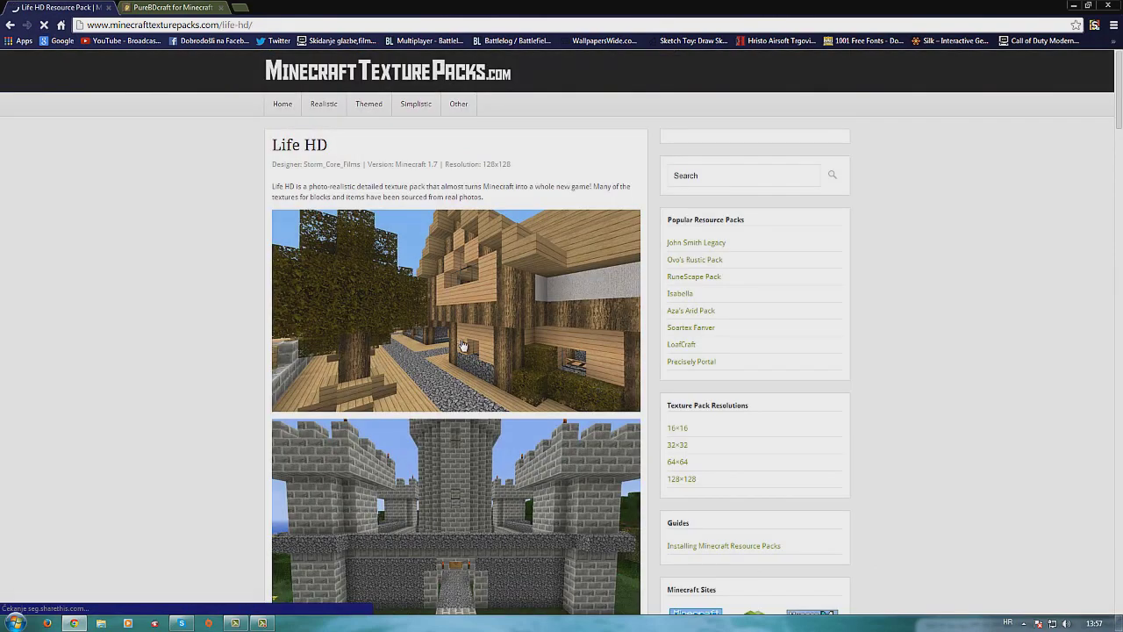
# Examine the Life HD page's preview images and its download options.
pyautogui.scroll(-3, 462, 355)
pyautogui.scroll(2, 448, 263)
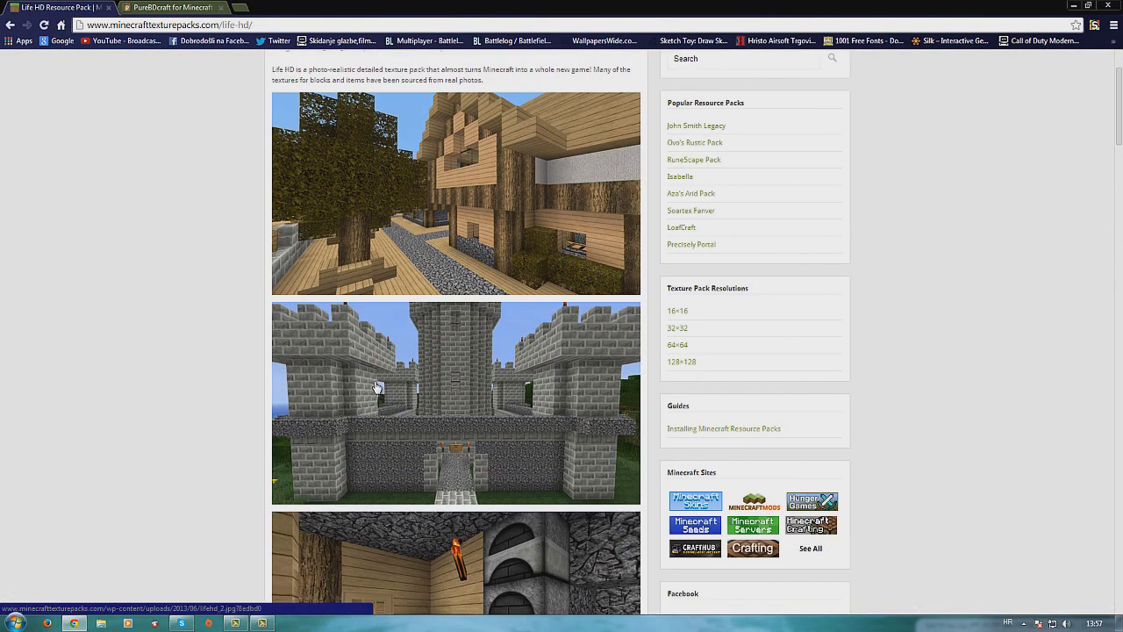
pyautogui.scroll(-2, 456, 264)
pyautogui.scroll(3, 452, 298)
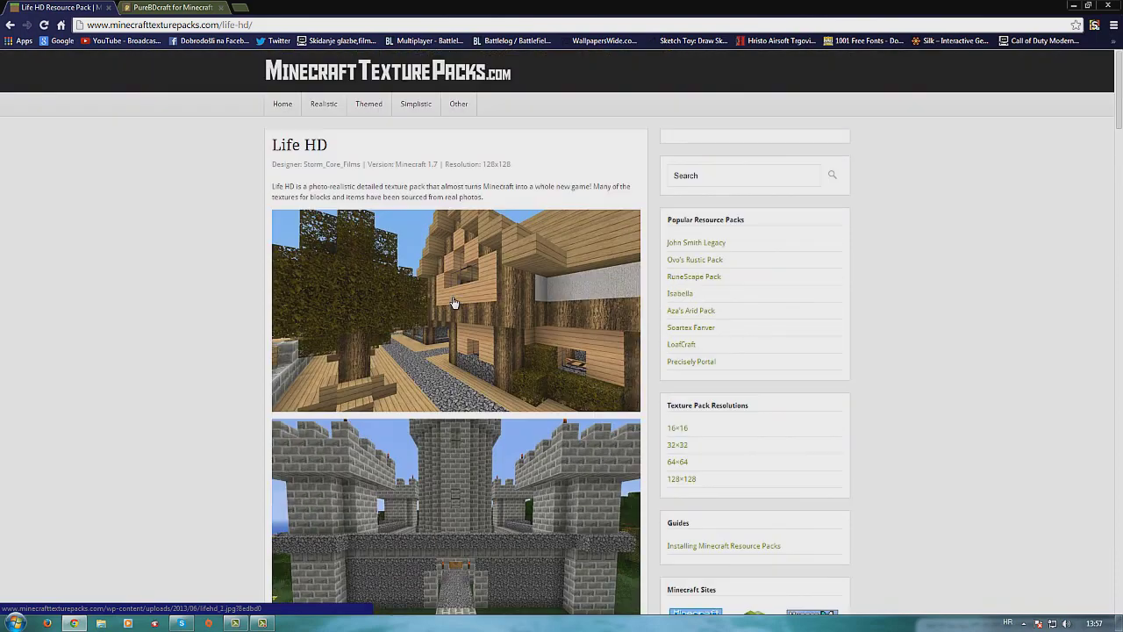
pyautogui.scroll(-6, 458, 306)
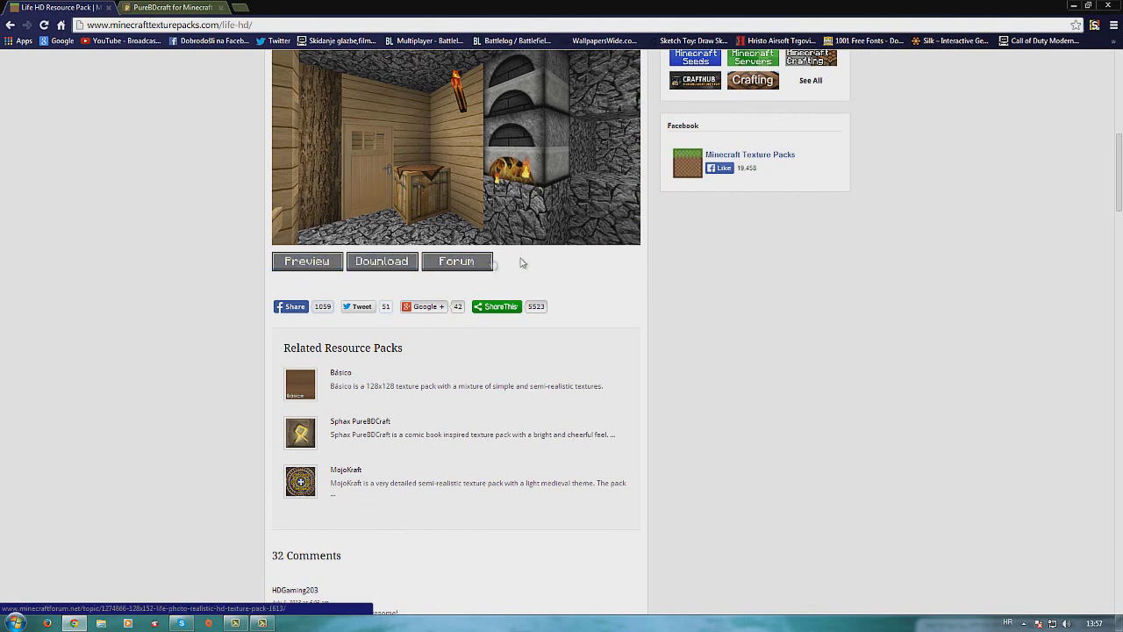
pyautogui.scroll(4, 641, 342)
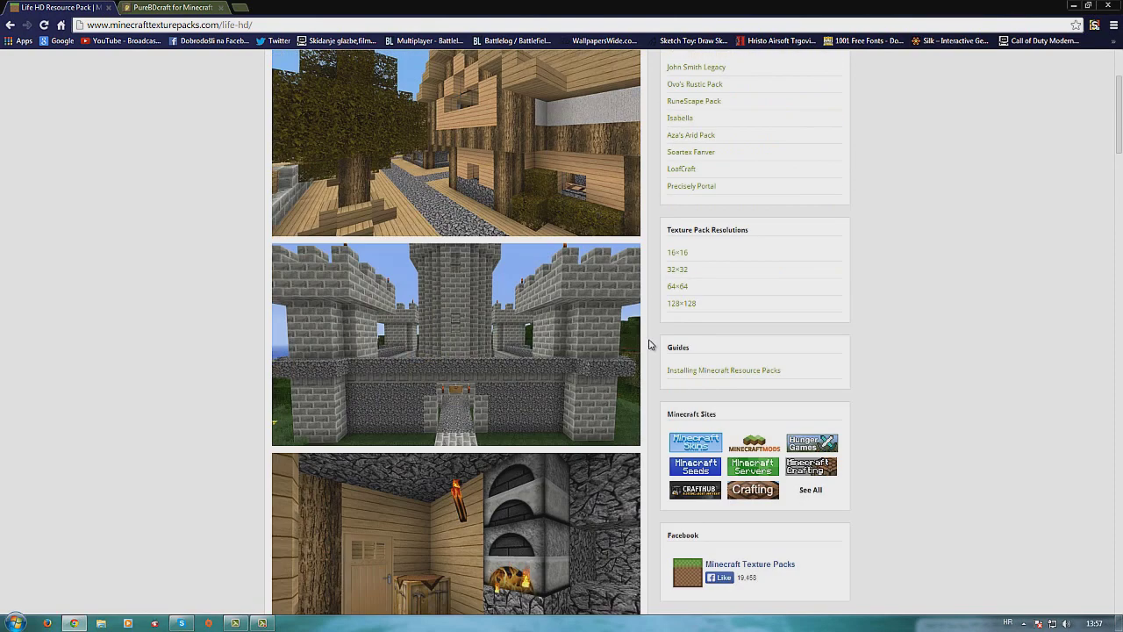
pyautogui.scroll(-4, 649, 344)
pyautogui.scroll(6, 649, 344)
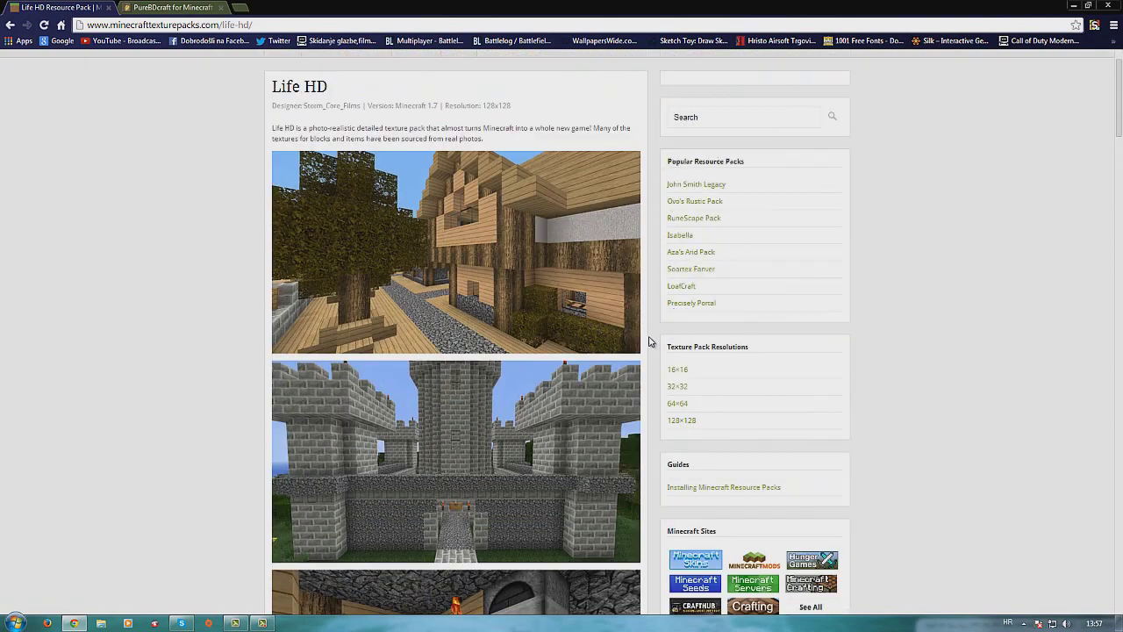
pyautogui.scroll(-4, 649, 342)
pyautogui.scroll(-2, 649, 343)
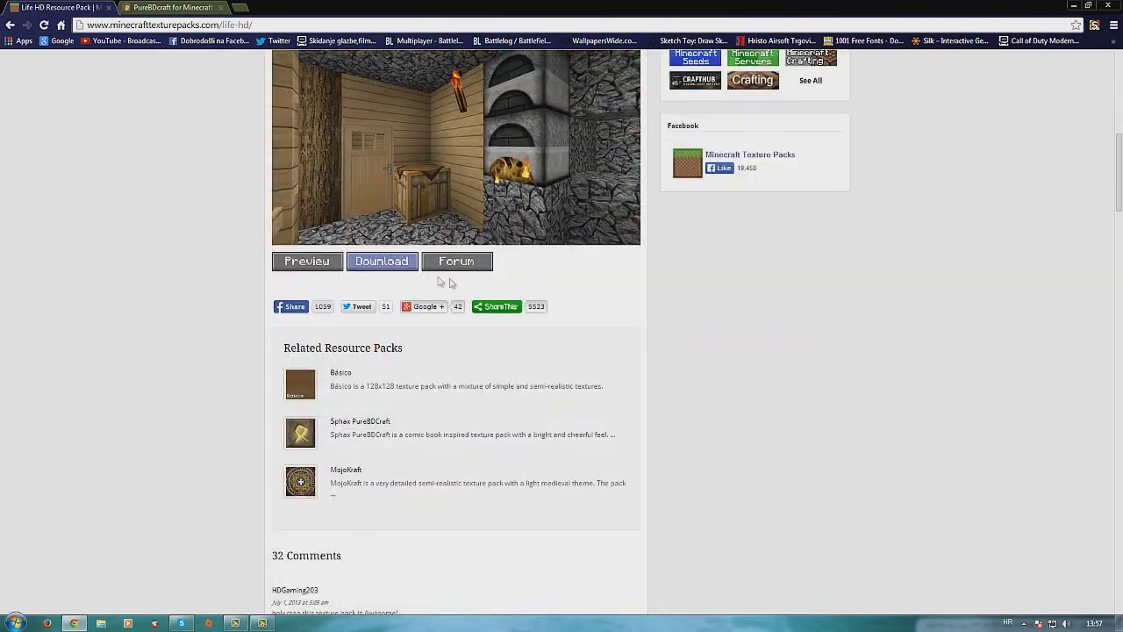
pyautogui.scroll(1, 607, 372)
pyautogui.scroll(10, 607, 373)
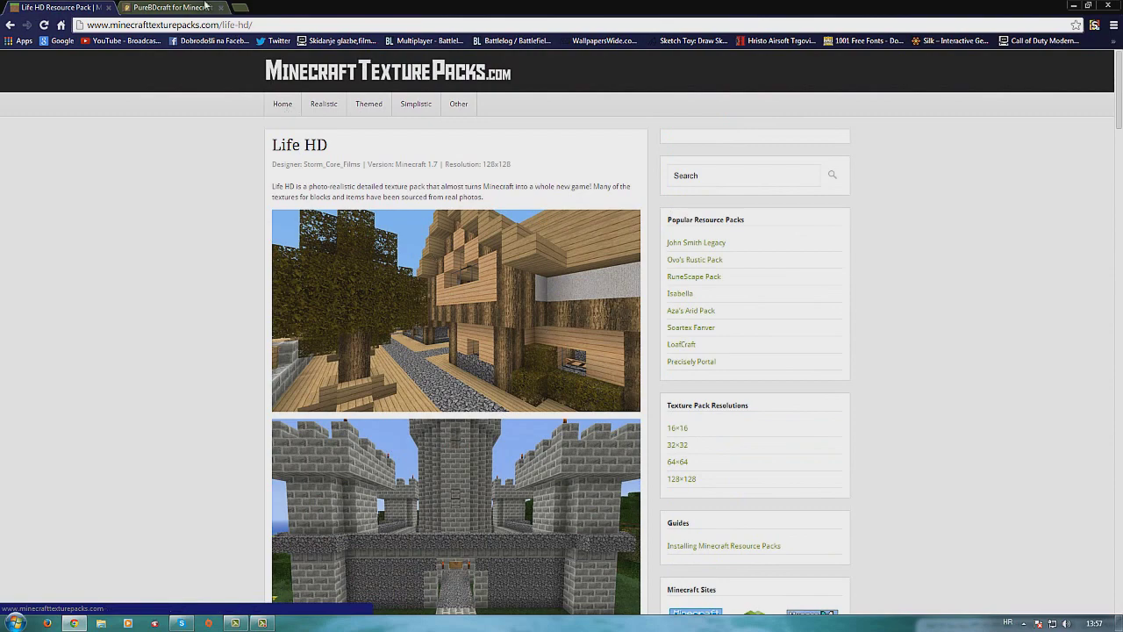
# Review the PureBDcraft for Minecraft page and its downloads by resolution, highlighting the recommended 128x128 version.
pyautogui.click(191, 6)
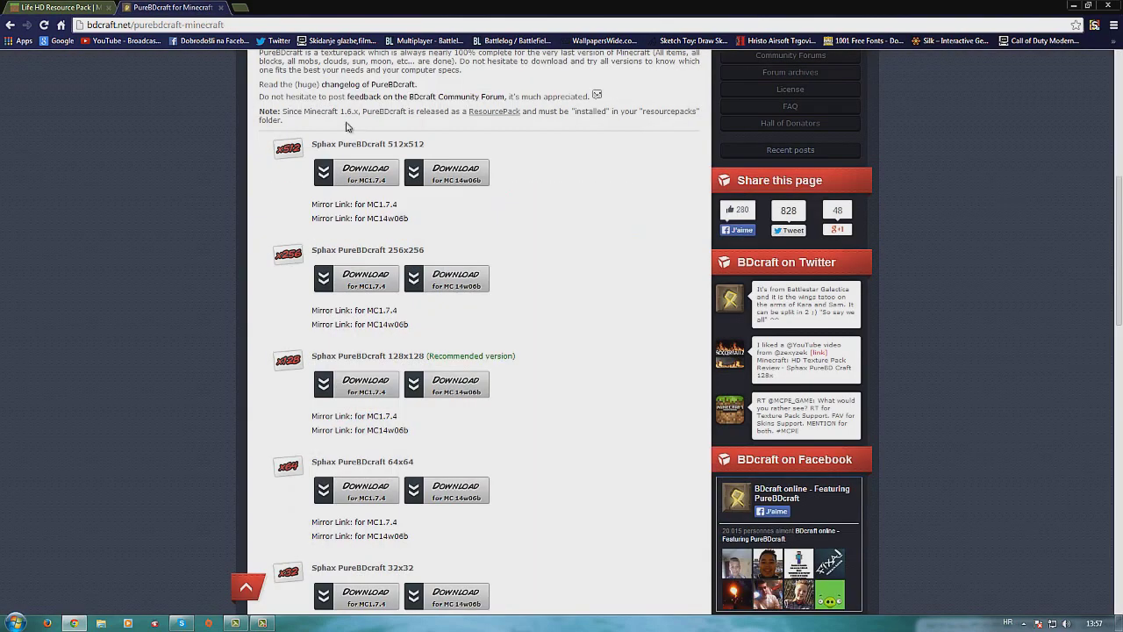
pyautogui.scroll(10, 378, 151)
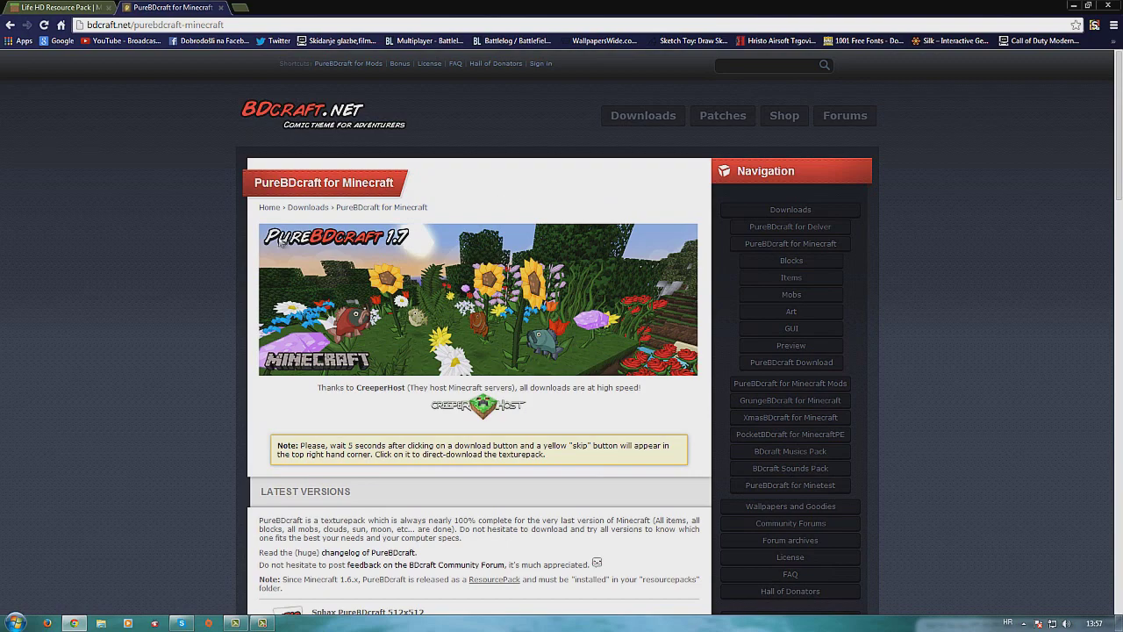
pyautogui.scroll(-4, 531, 381)
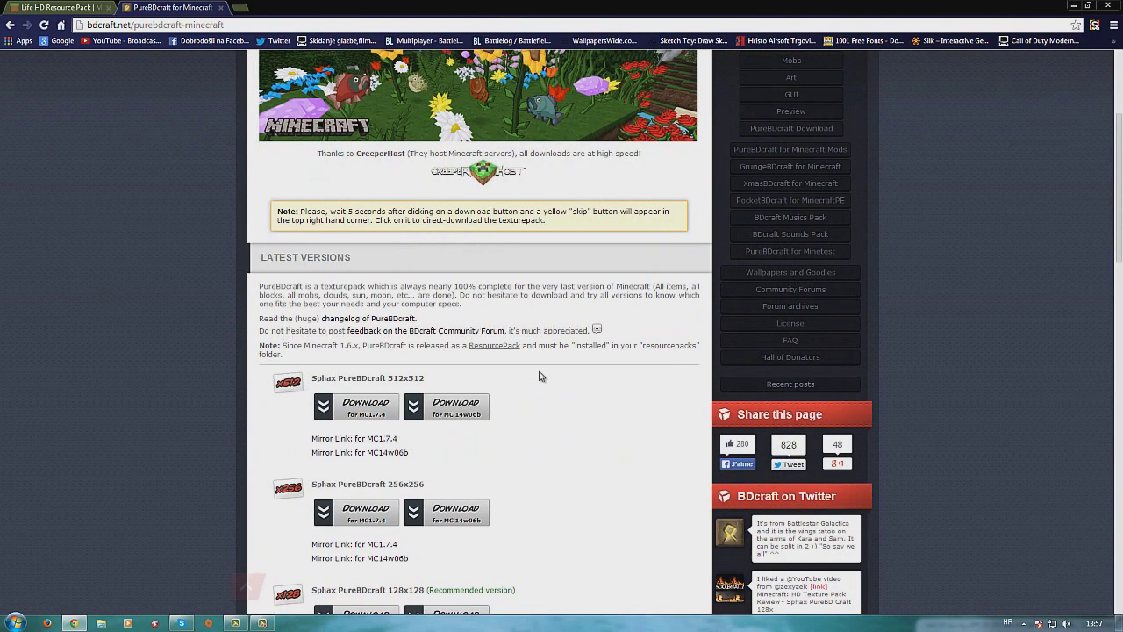
pyautogui.scroll(4, 531, 381)
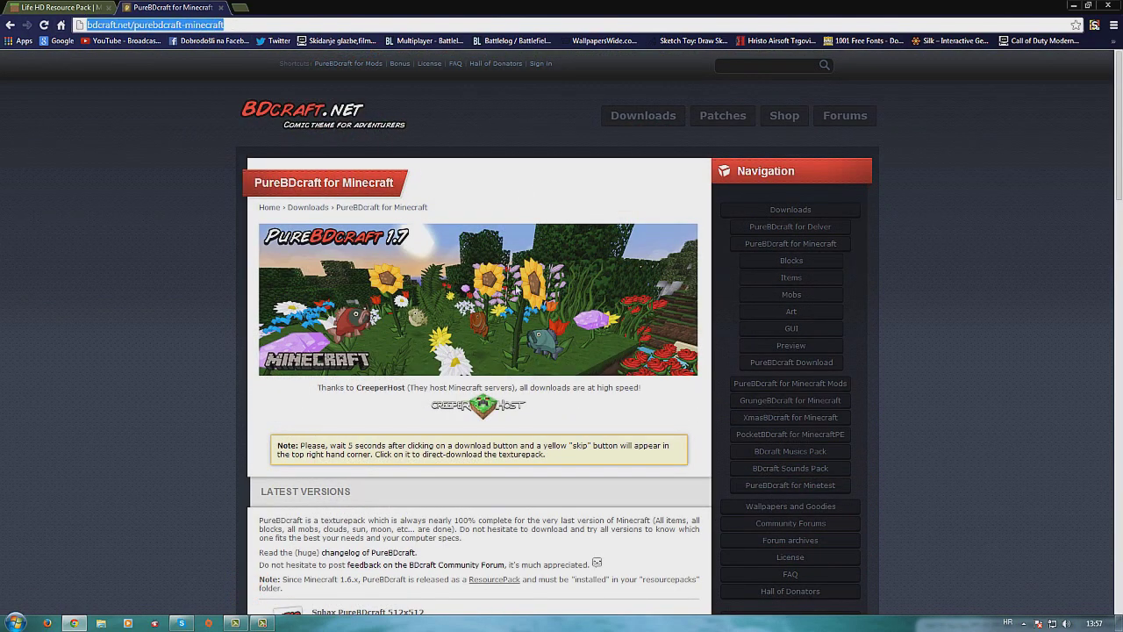
pyautogui.scroll(-4, 544, 410)
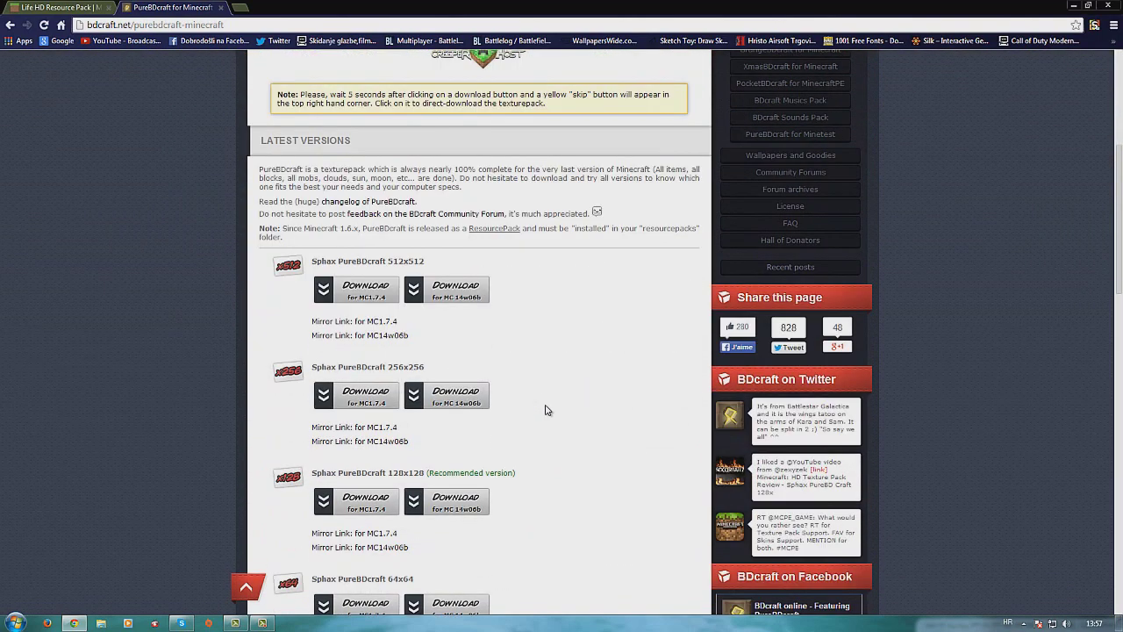
pyautogui.moveTo(388, 472); pyautogui.dragTo(419, 472)
pyautogui.click(456, 530)
pyautogui.moveTo(428, 473)
pyautogui.mouseDown()
pyautogui.moveTo(532, 475)
pyautogui.moveTo(427, 472)
pyautogui.mouseUp()
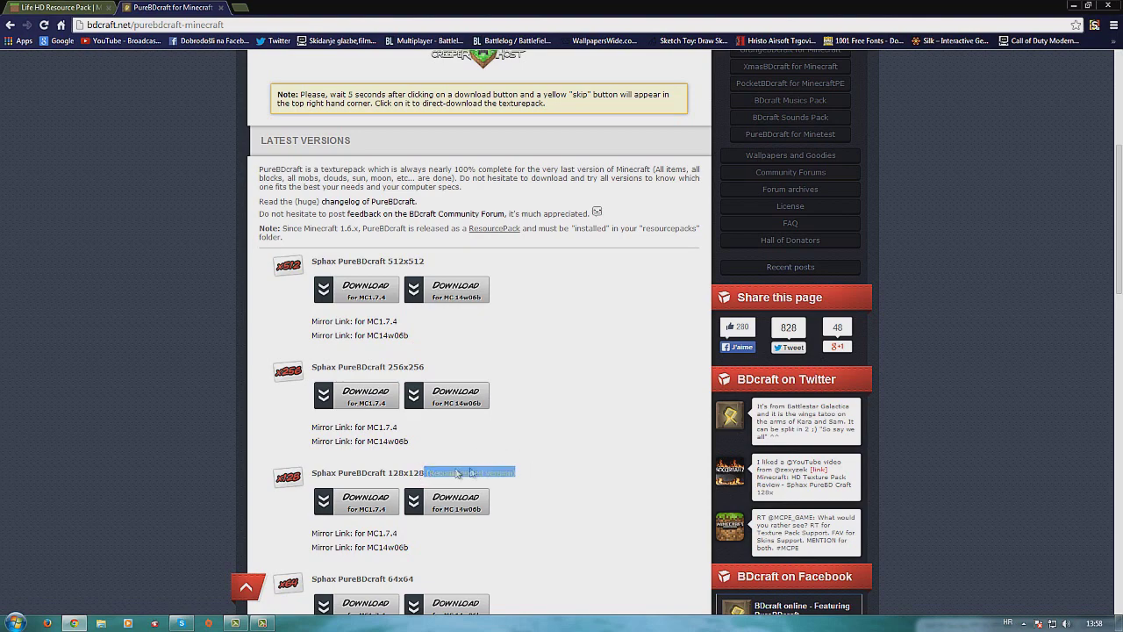
pyautogui.click(565, 440)
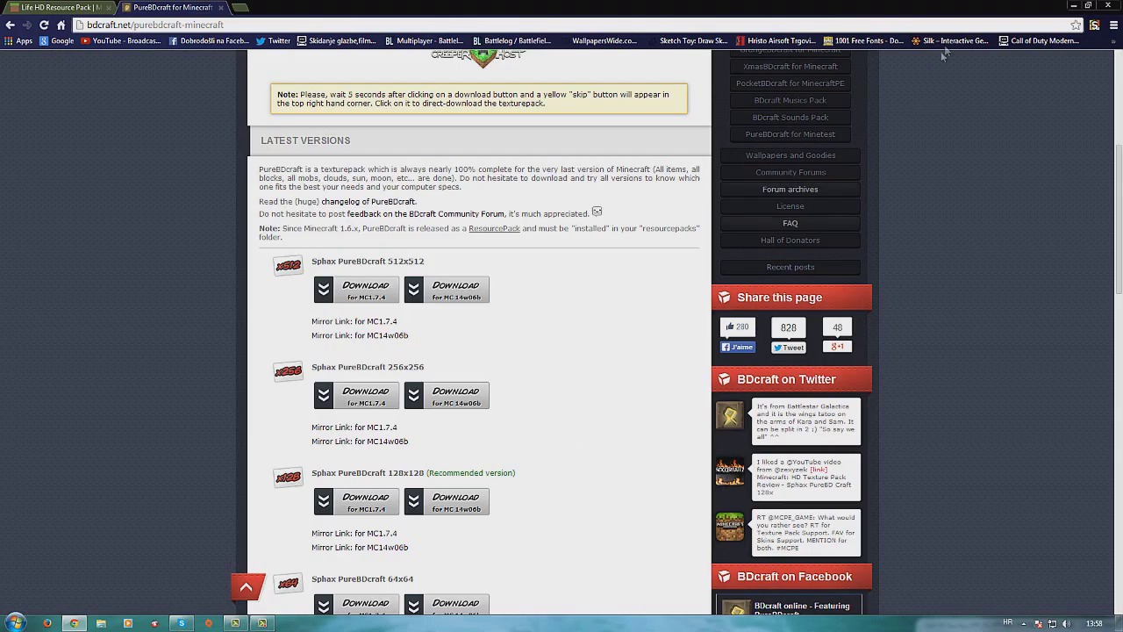
# Minimize the browser and reposition the two resource pack archives together on the desktop.
pyautogui.click(1073, 4)
pyautogui.moveTo(330, 155); pyautogui.dragTo(574, 294)
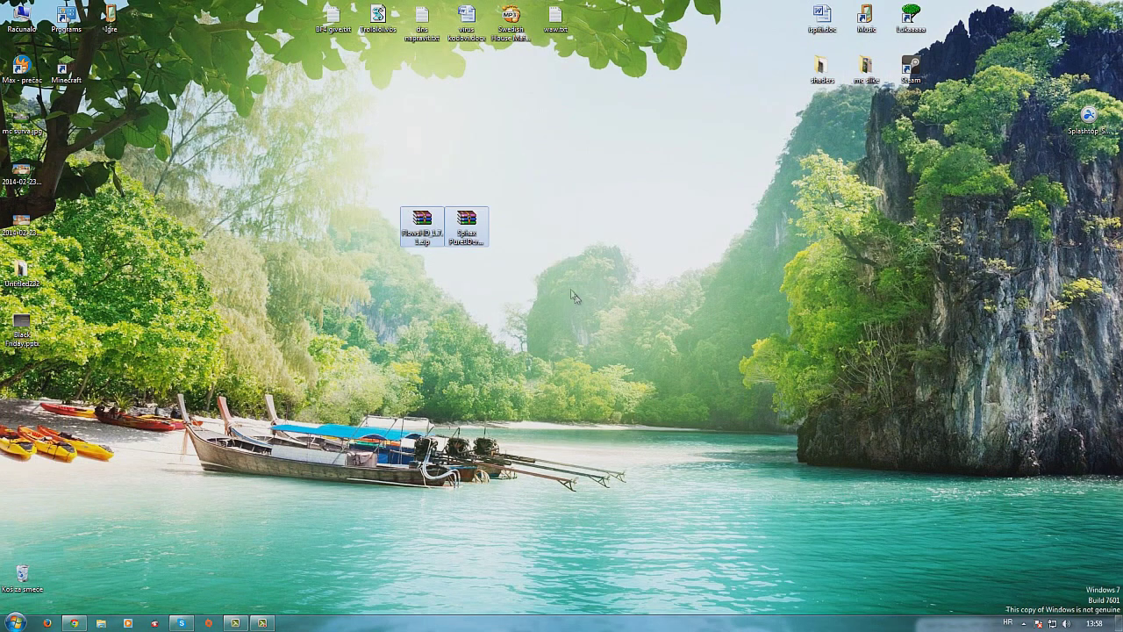
pyautogui.moveTo(481, 224); pyautogui.dragTo(564, 226)
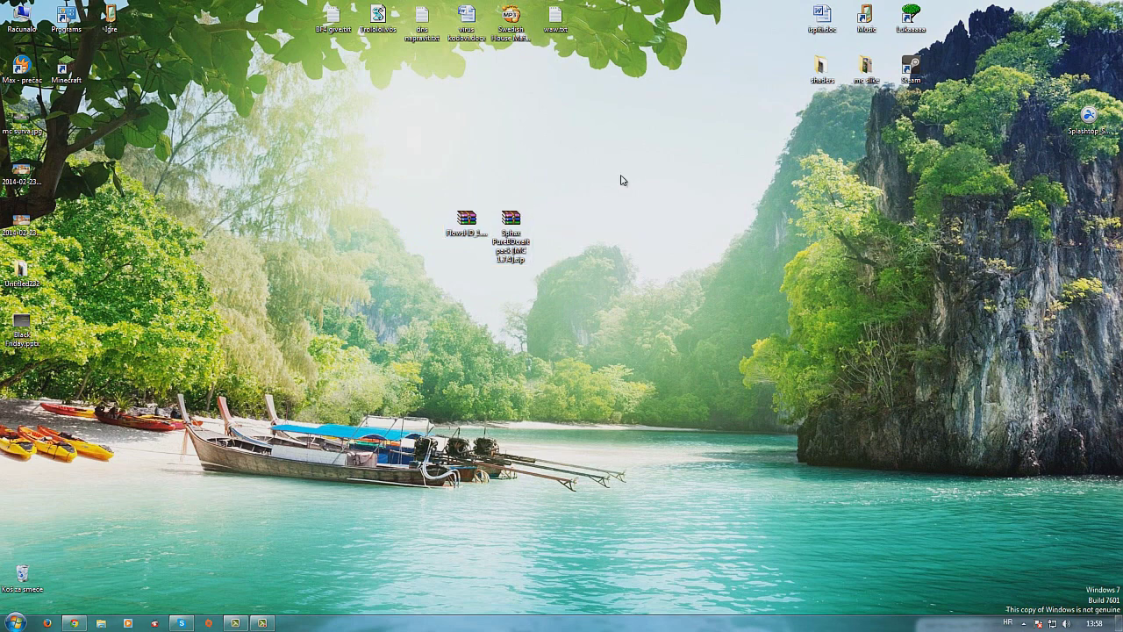
pyautogui.click(546, 220)
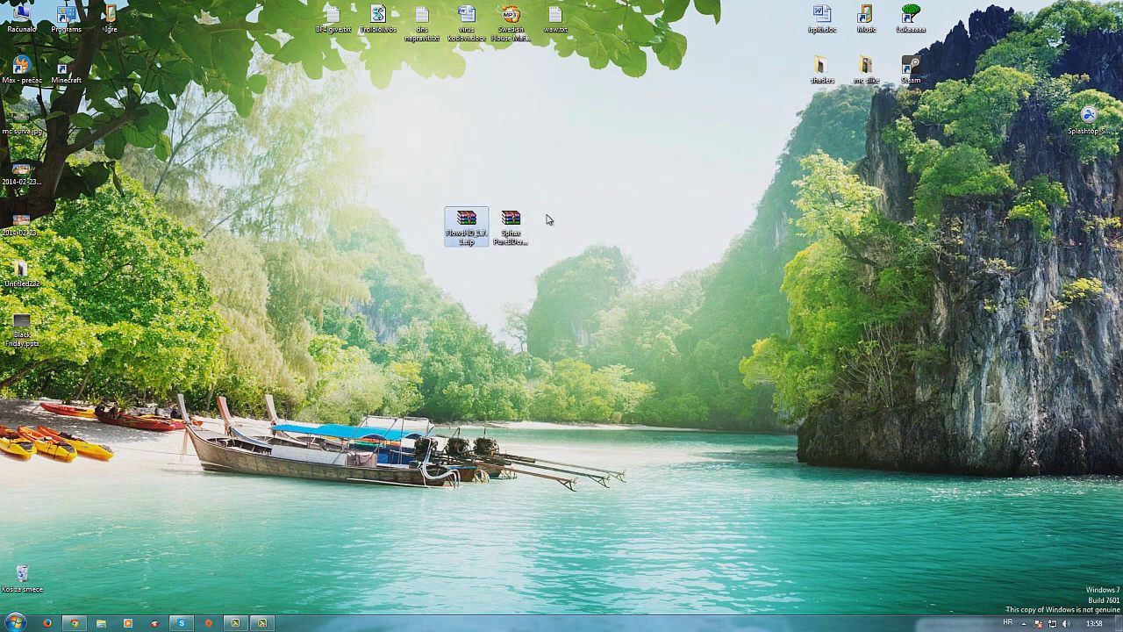
pyautogui.moveTo(389, 171); pyautogui.dragTo(588, 279)
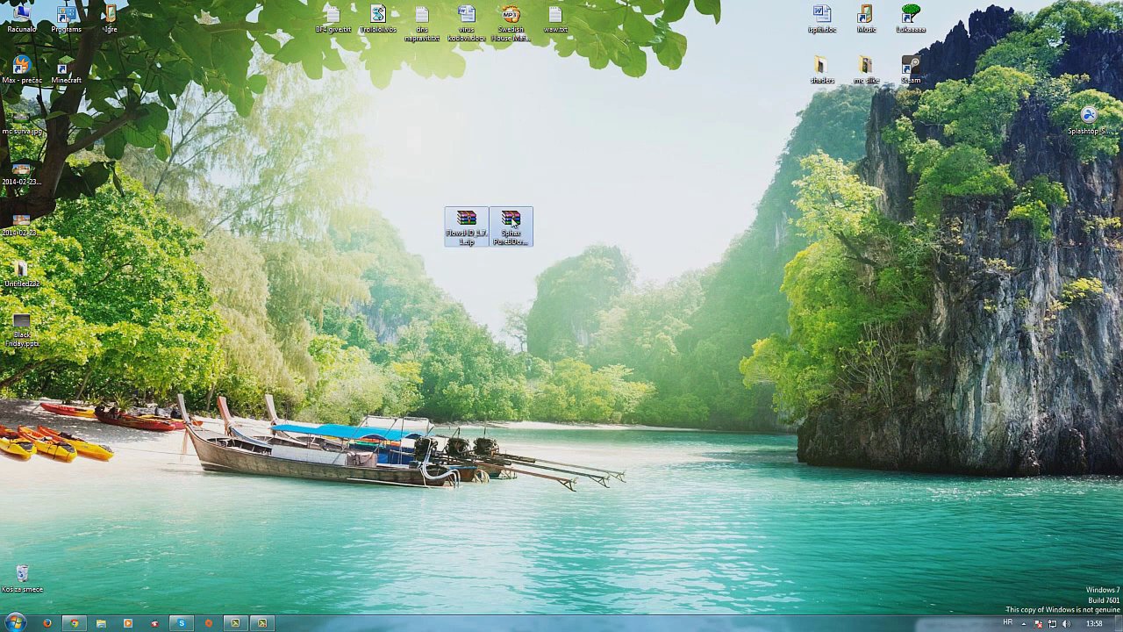
pyautogui.click(575, 195)
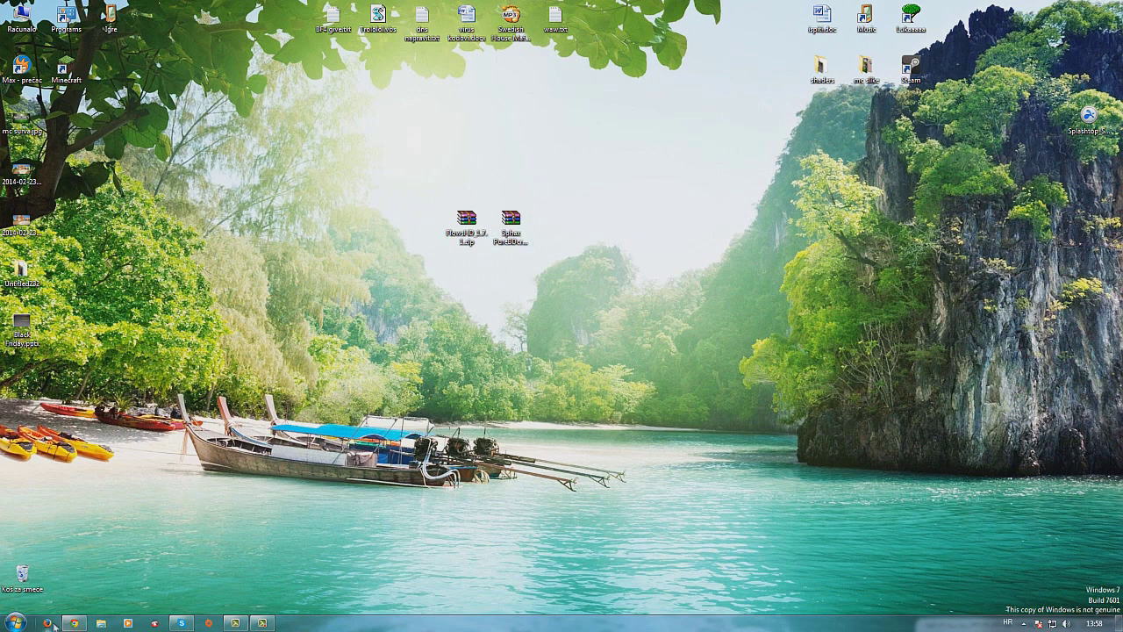
# Open the Roaming folder by running %appdata% from the Windows search.
pyautogui.click(16, 622)
pyautogui.click(16, 622)
pyautogui.click(16, 622)
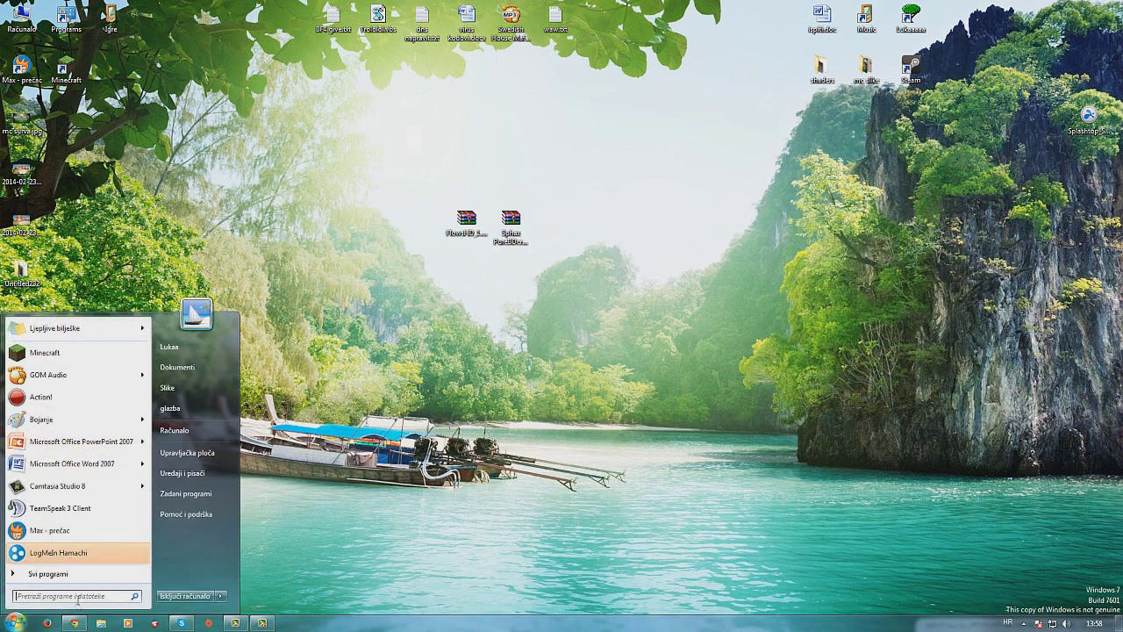
pyautogui.click(77, 596)
pyautogui.write('%')
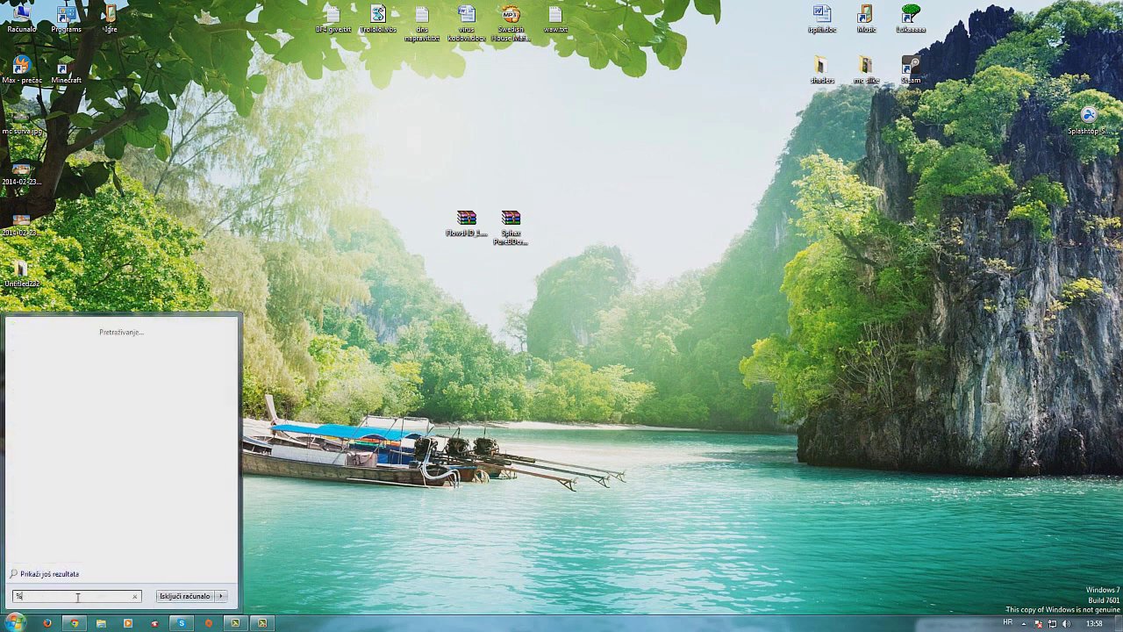
pyautogui.write('app')
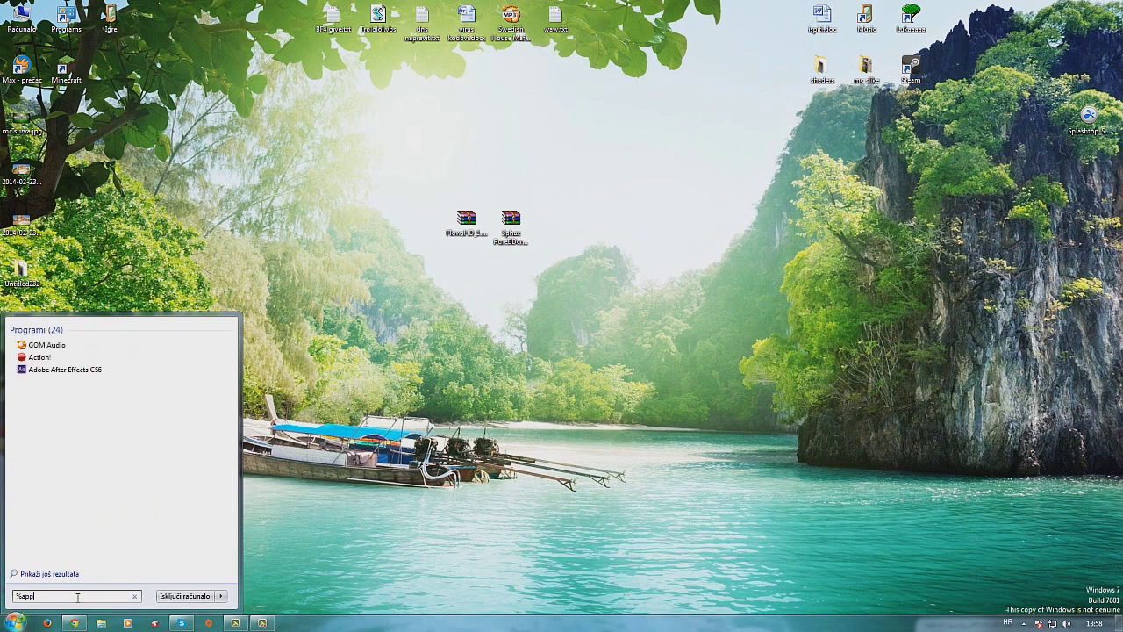
pyautogui.write('data%')
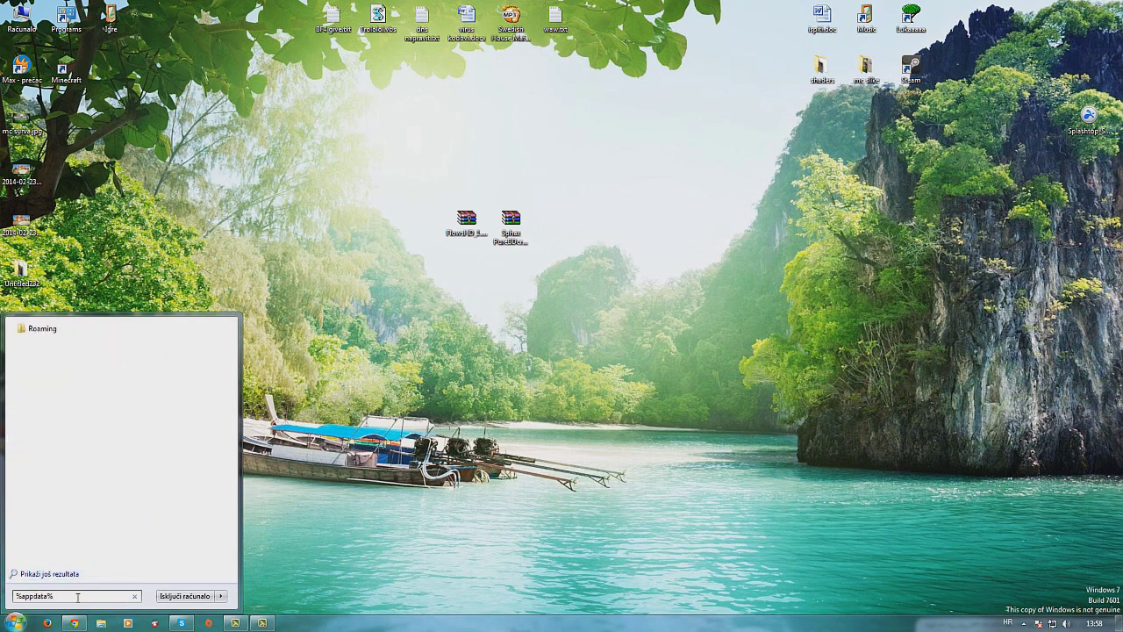
pyautogui.press('Return')
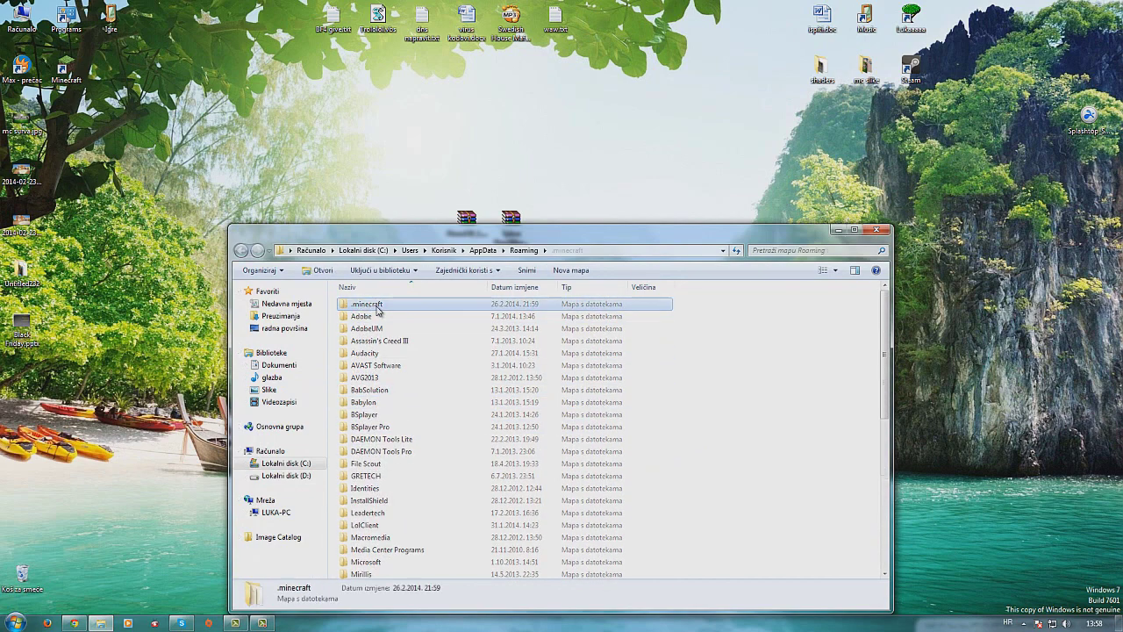
# Open the resourcepacks folder inside the .minecraft folder.
pyautogui.doubleClick(377, 306)
pyautogui.scroll(-4, 741, 377)
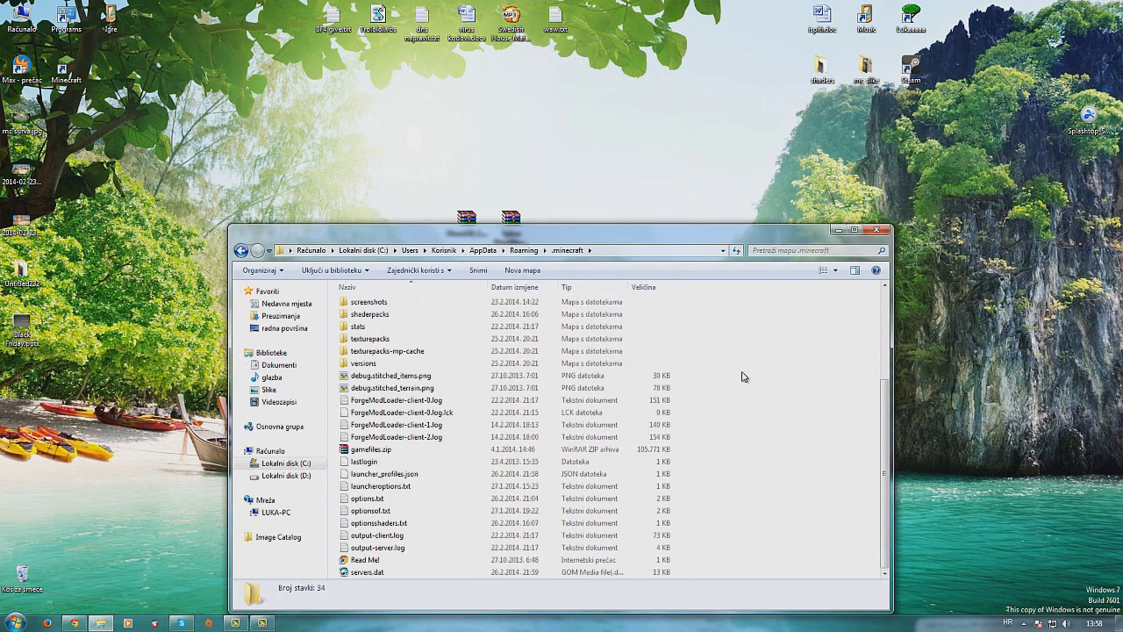
pyautogui.scroll(4, 730, 421)
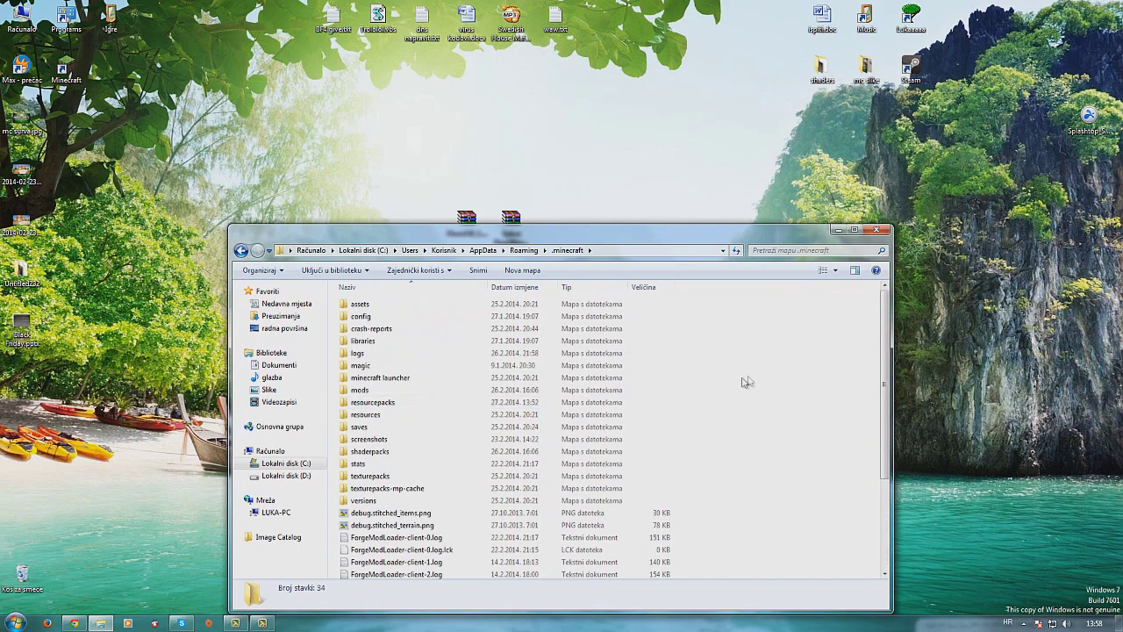
pyautogui.moveTo(672, 238); pyautogui.dragTo(605, 203)
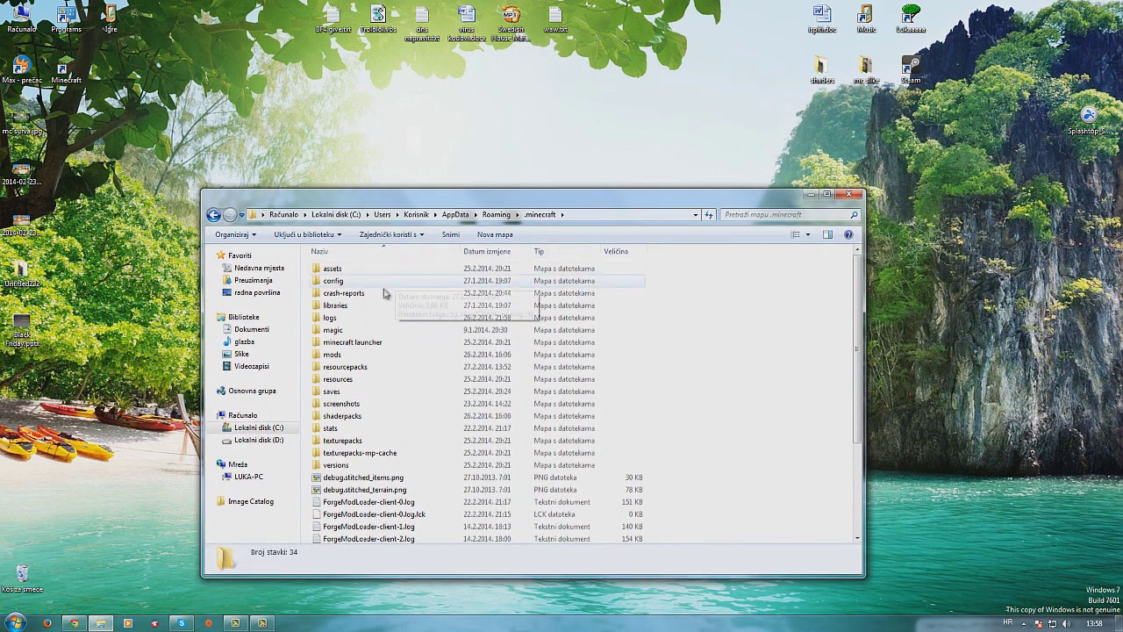
pyautogui.doubleClick(348, 367)
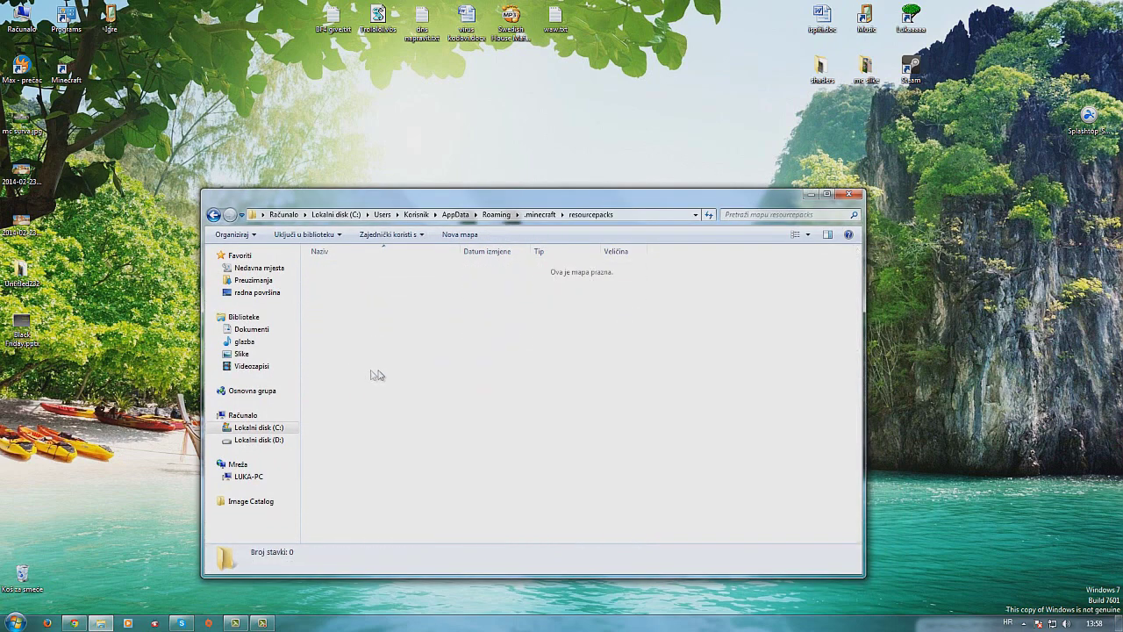
# Move the FlowsHD_1.7.1.zip and Sphax PureBDcraft archives from the desktop into the resourcepacks folder and refresh the folder view.
pyautogui.moveTo(329, 279); pyautogui.dragTo(621, 412)
pyautogui.moveTo(698, 451); pyautogui.dragTo(364, 285)
pyautogui.moveTo(546, 210); pyautogui.dragTo(577, 313)
pyautogui.moveTo(401, 171); pyautogui.dragTo(626, 284)
pyautogui.moveTo(521, 224); pyautogui.dragTo(488, 433)
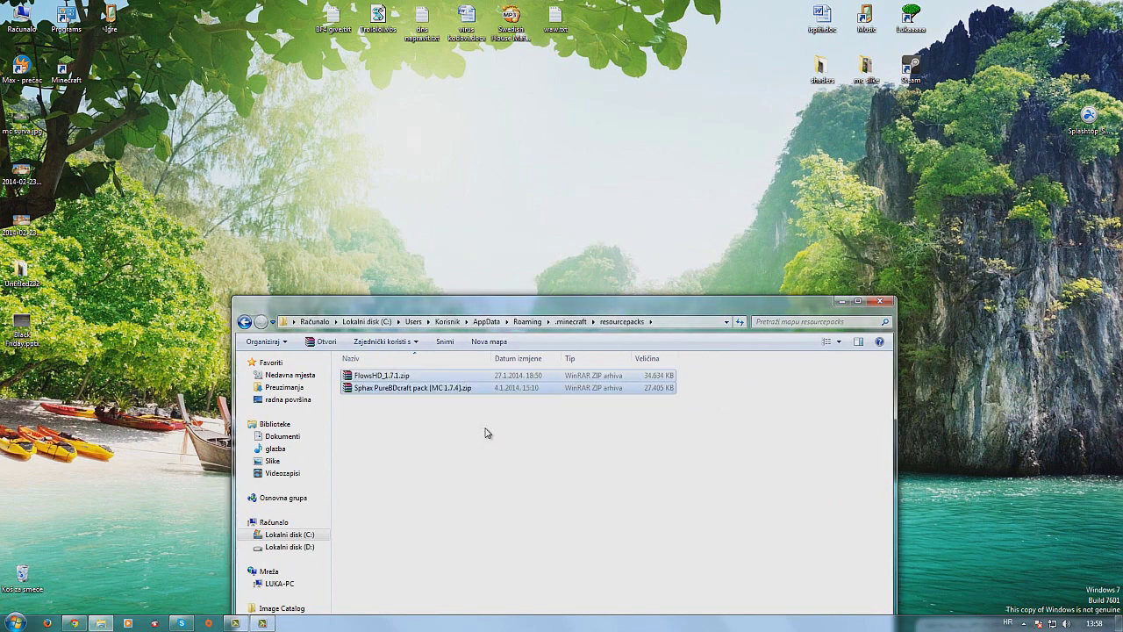
pyautogui.rightClick(418, 425)
pyautogui.click(456, 466)
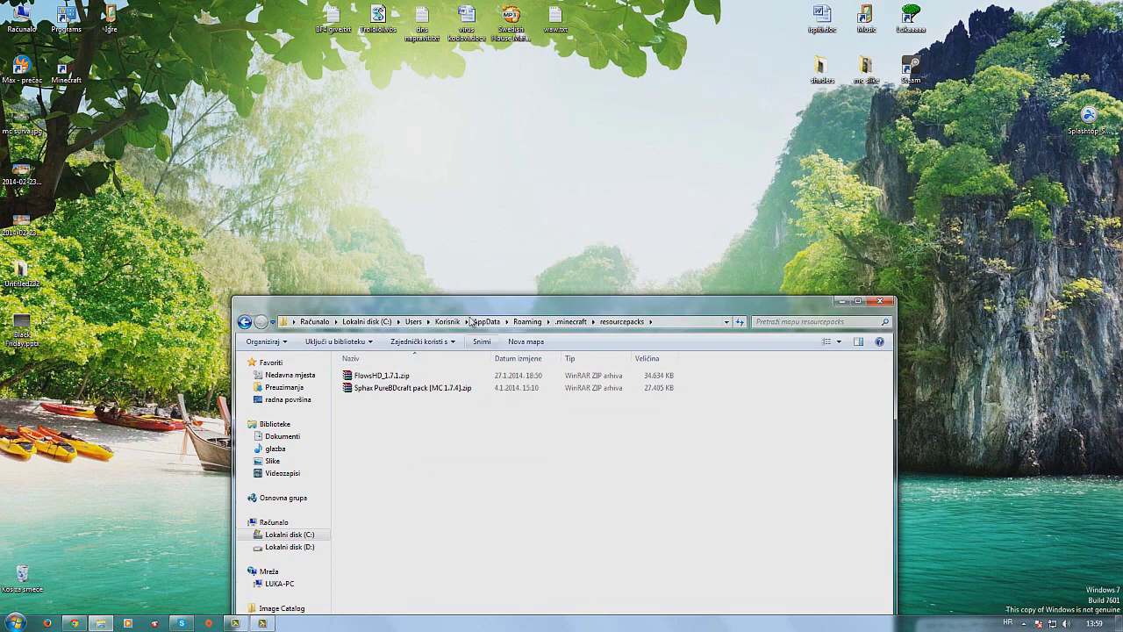
pyautogui.moveTo(466, 303); pyautogui.dragTo(434, 194)
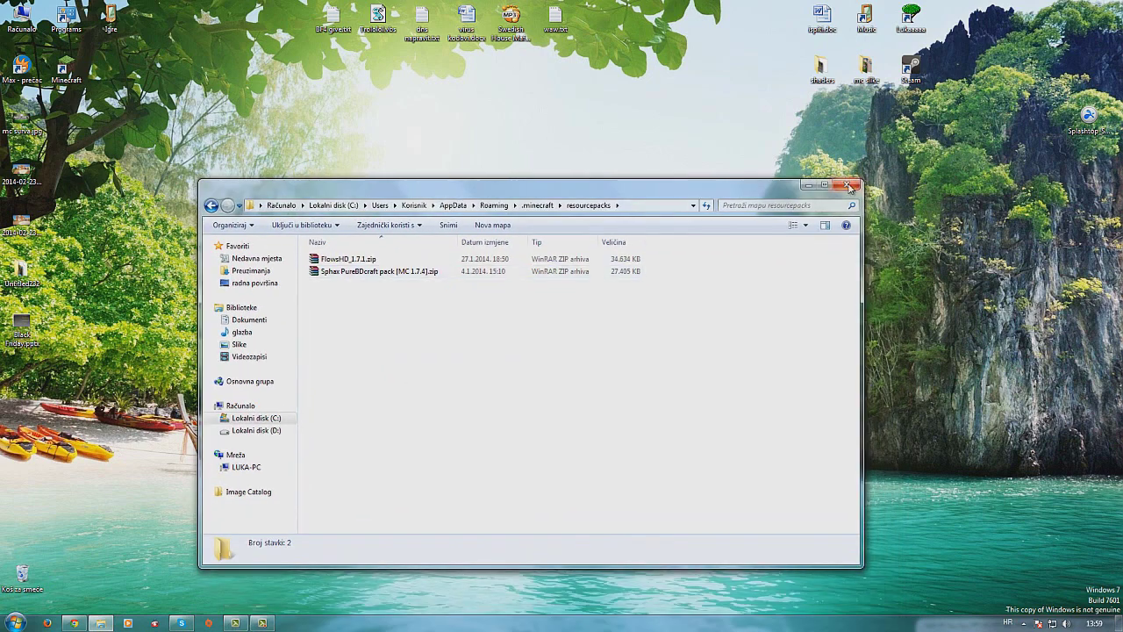
# Close the resourcepacks folder, start Minecraft 1.7.2 from the TeamExtreme launcher and maximize the game window.
pyautogui.click(848, 185)
pyautogui.rightClick(385, 152)
pyautogui.click(437, 189)
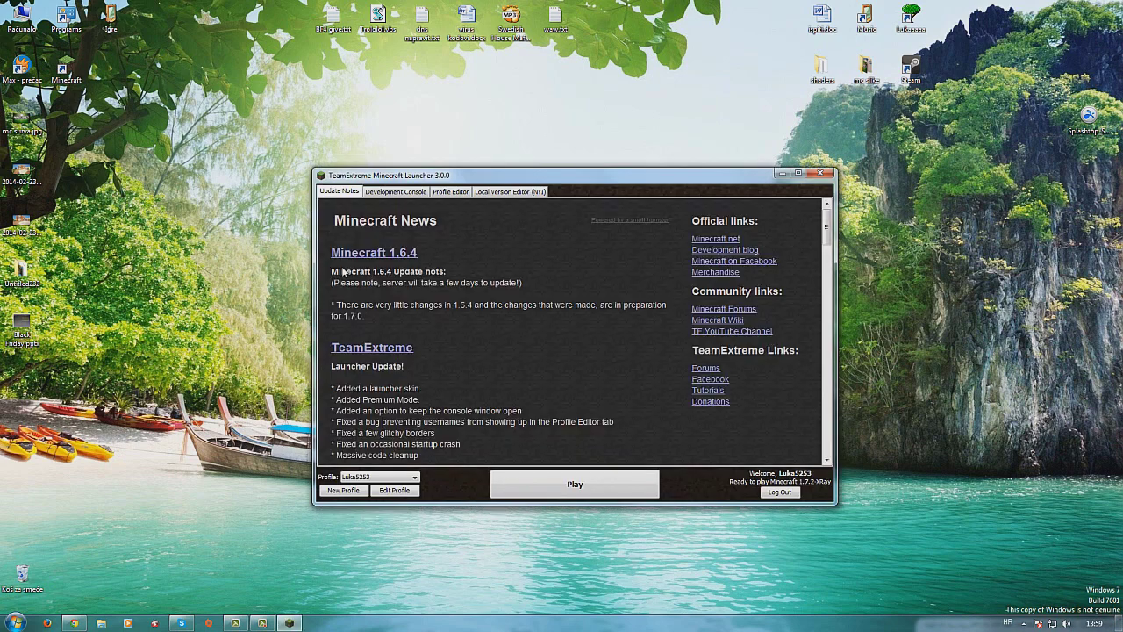
pyautogui.click(544, 485)
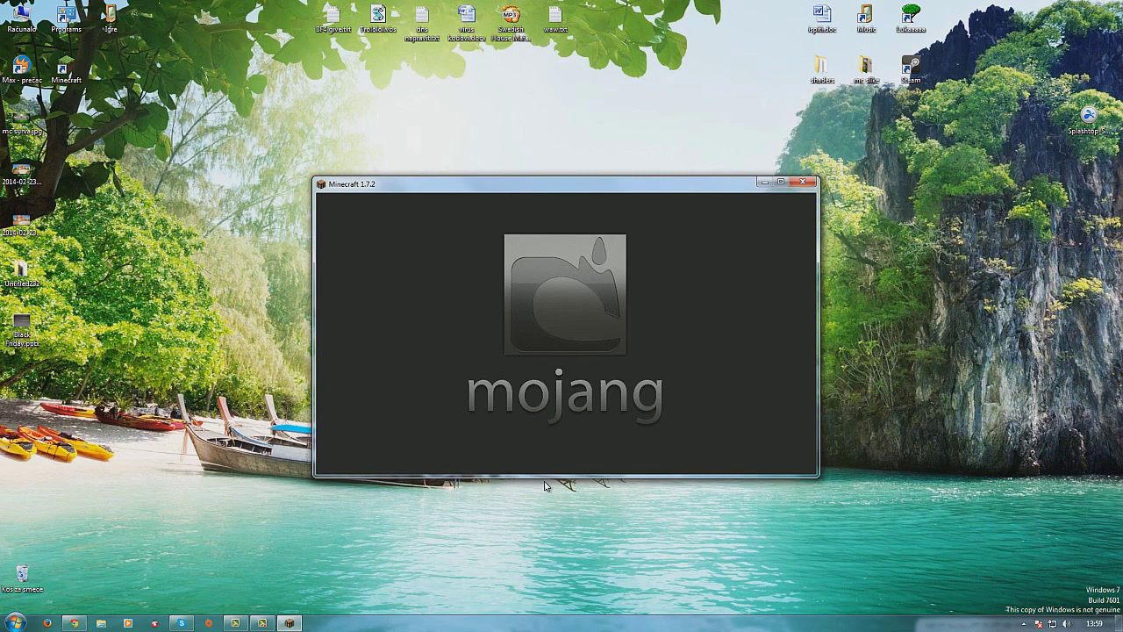
pyautogui.click(780, 182)
# Open the resource pack selection from the game options.
pyautogui.click(521, 328)
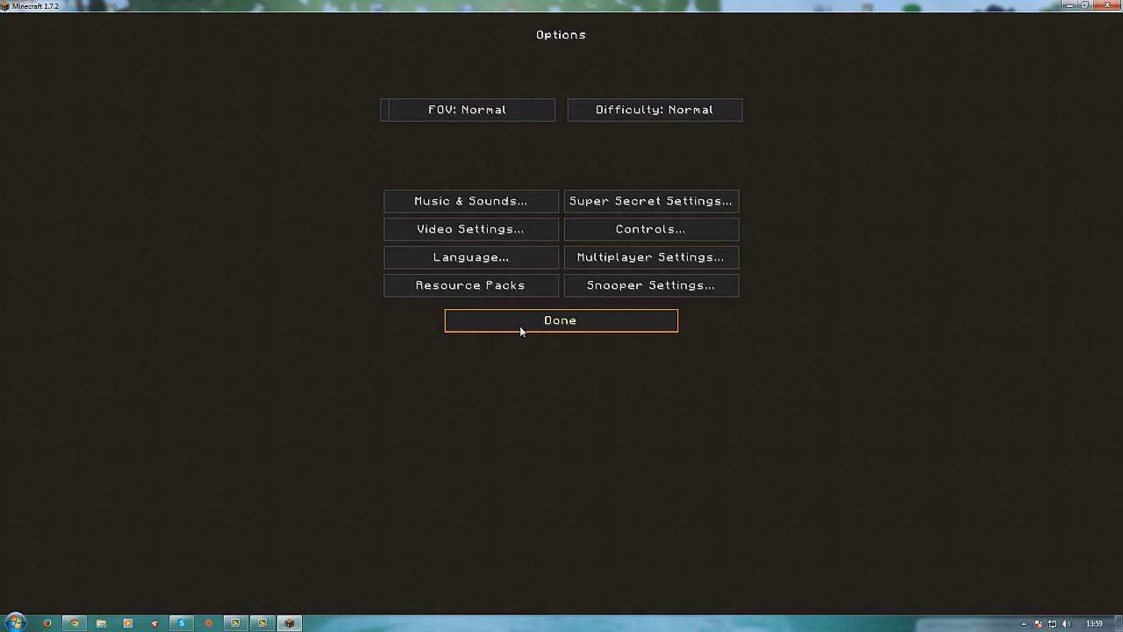
pyautogui.click(473, 293)
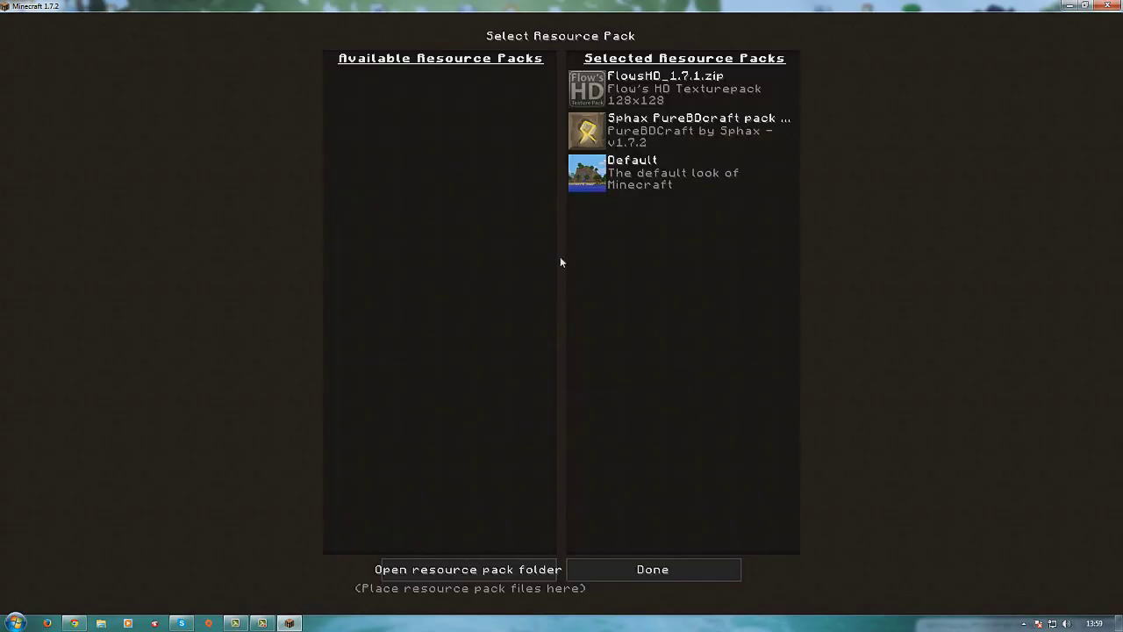
# Remove FlowsHD and Sphax PureBDcraft from the selected resource packs and add both back.
pyautogui.moveTo(601, 98)
pyautogui.click(578, 89)
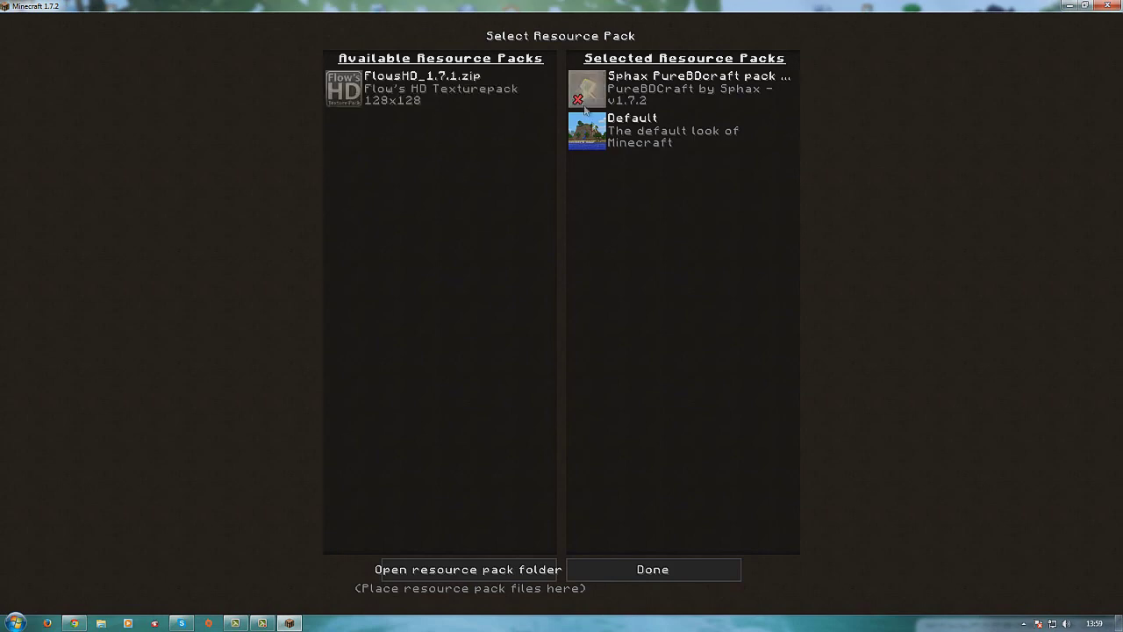
pyautogui.click(578, 90)
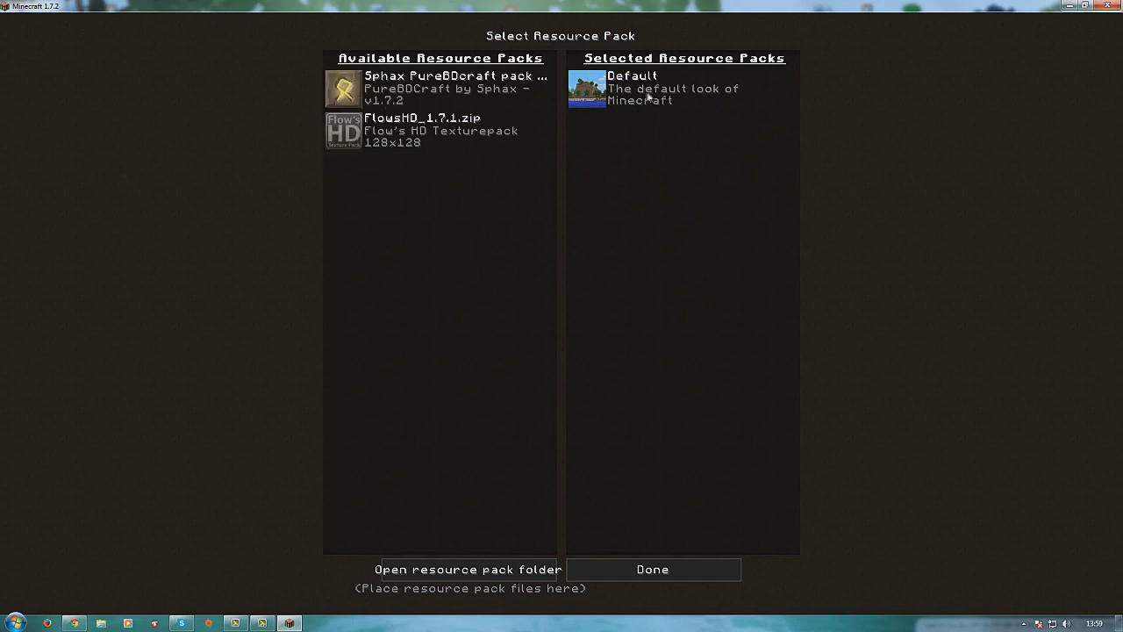
pyautogui.click(355, 100)
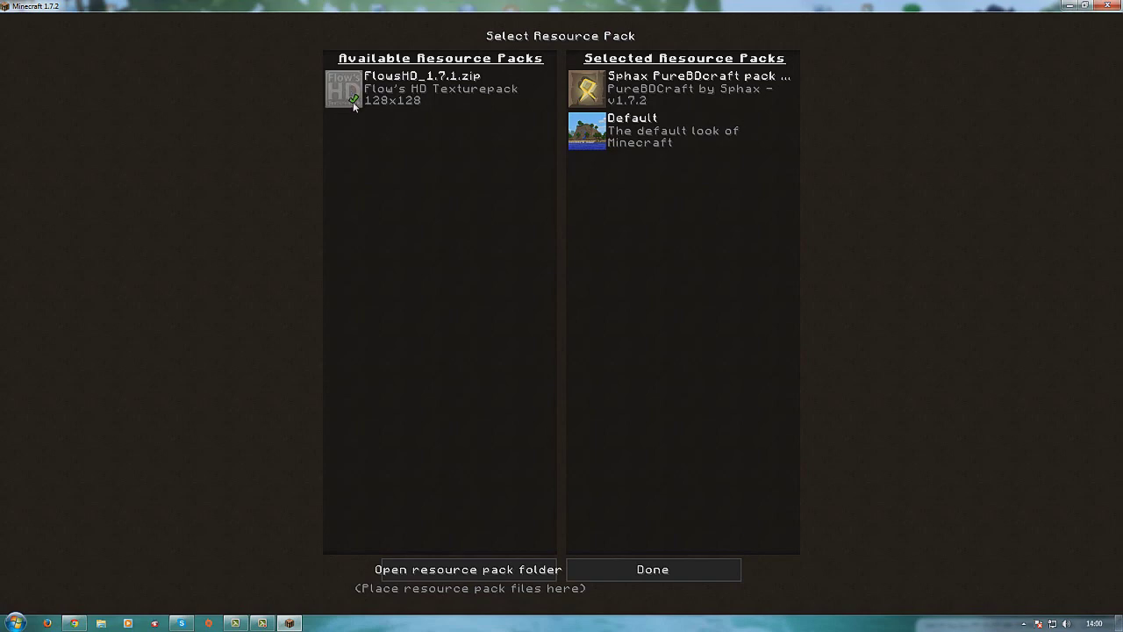
pyautogui.click(353, 99)
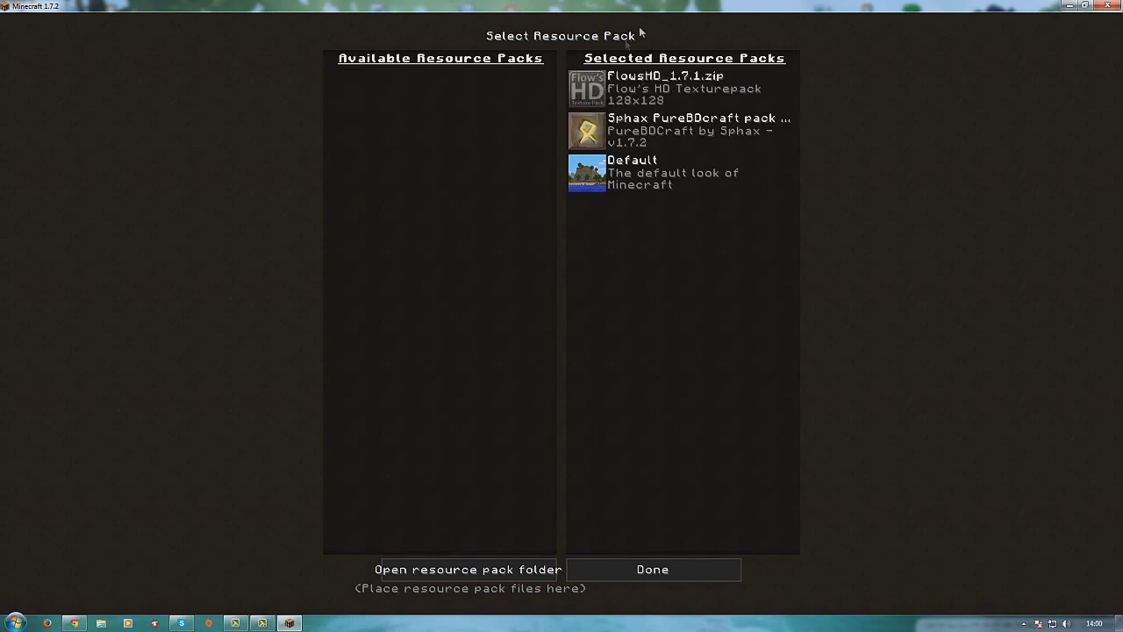
# Move Sphax PureBDcraft above FlowsHD in the selected resource packs, apply the selection and return to the main menu.
pyautogui.moveTo(620, 121)
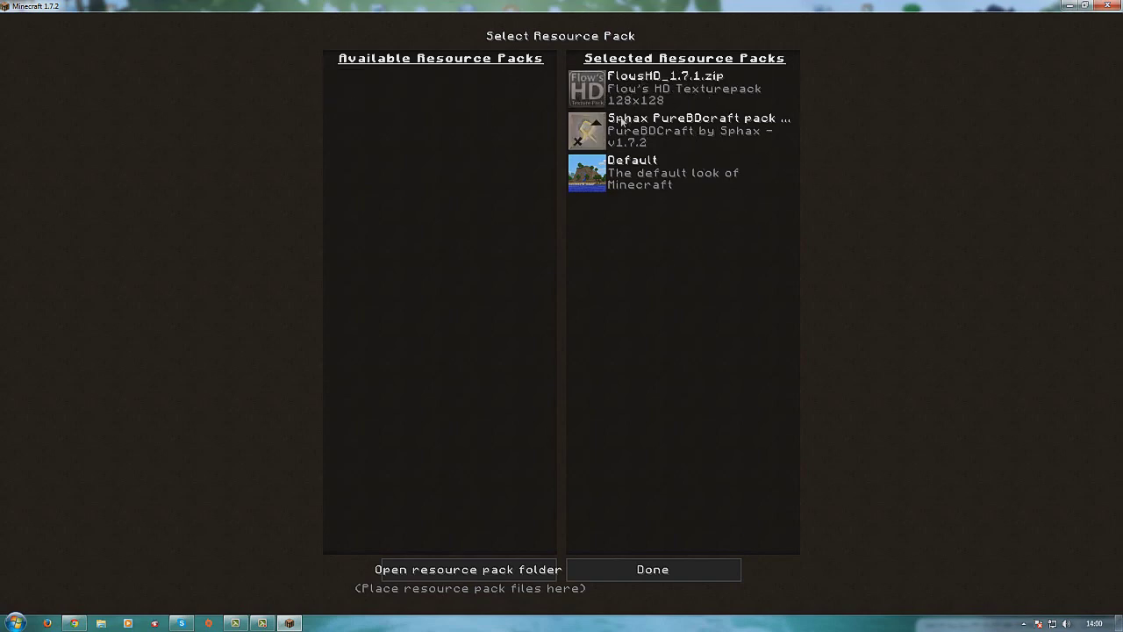
pyautogui.moveTo(602, 88)
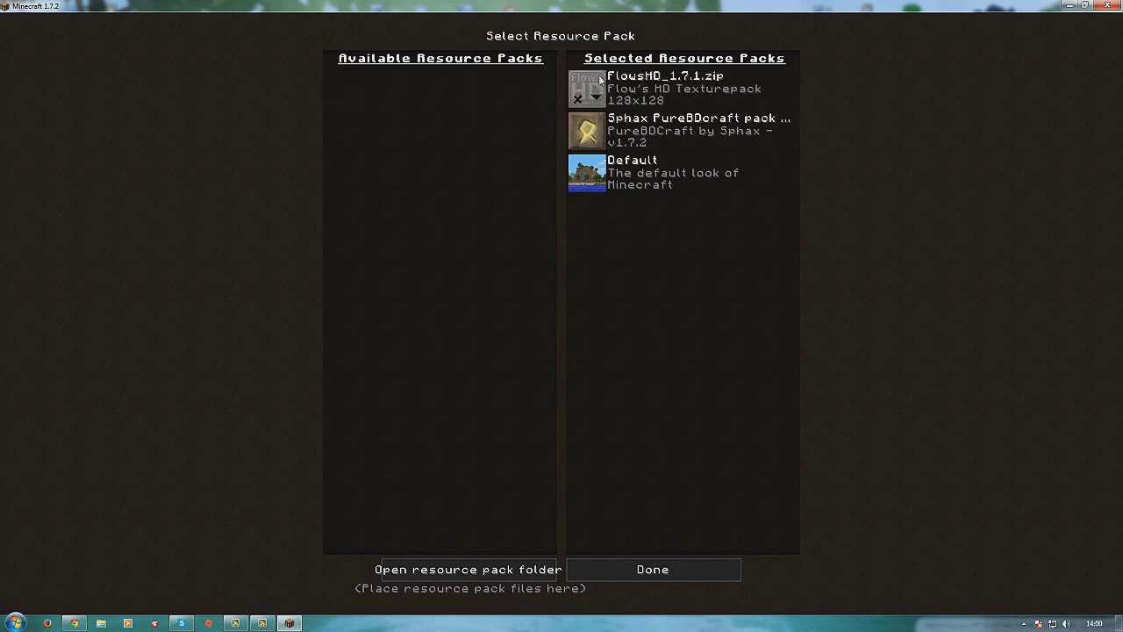
pyautogui.click(597, 123)
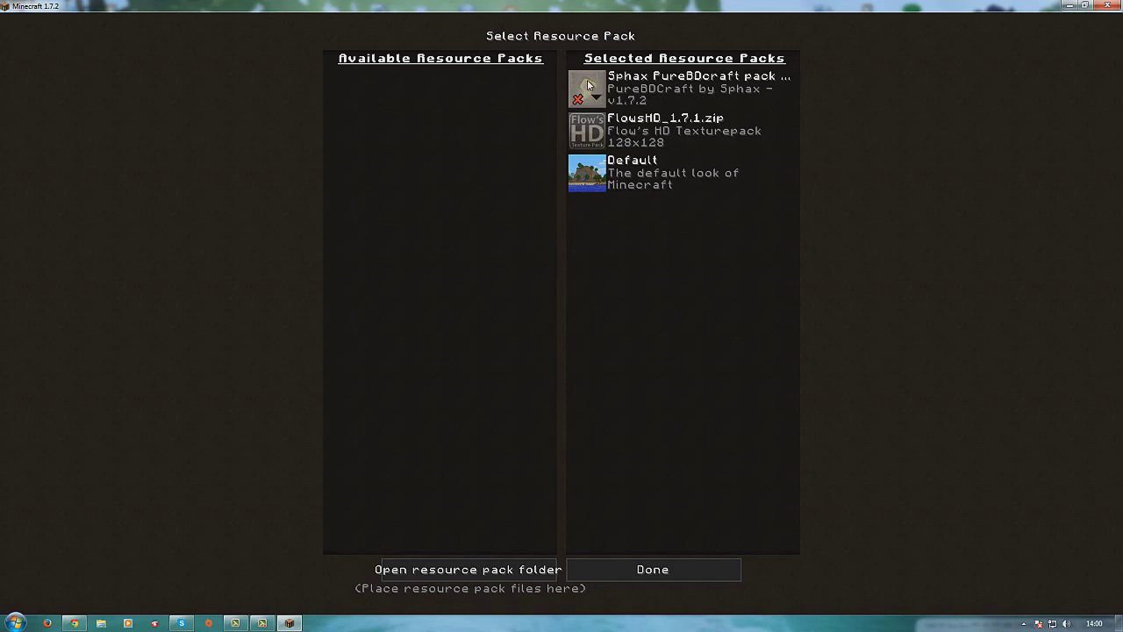
pyautogui.click(630, 561)
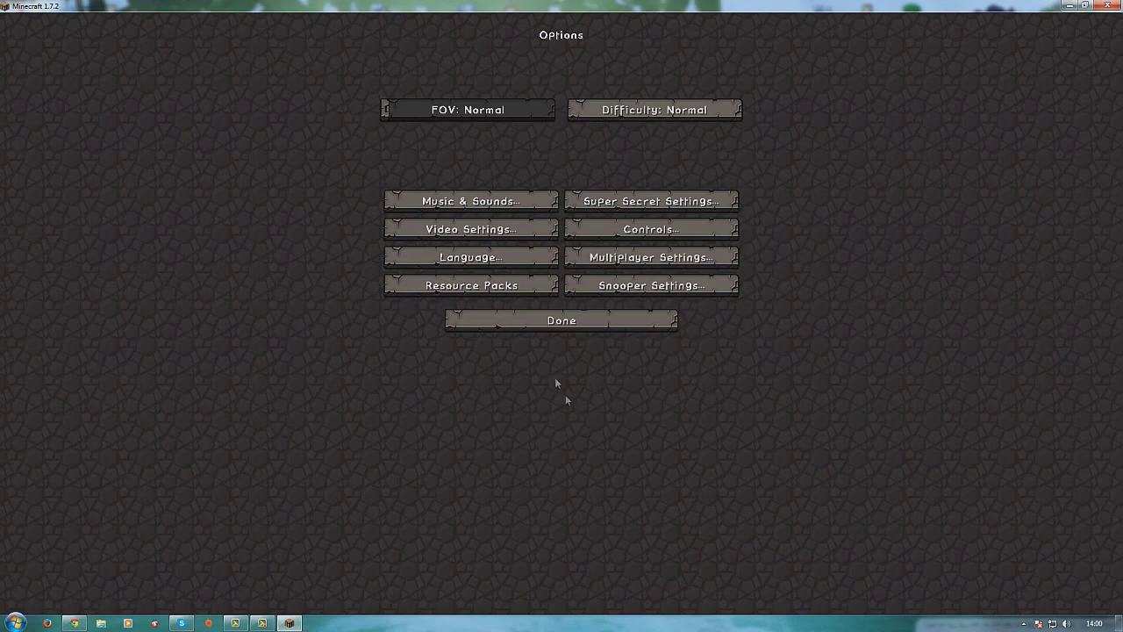
pyautogui.click(542, 319)
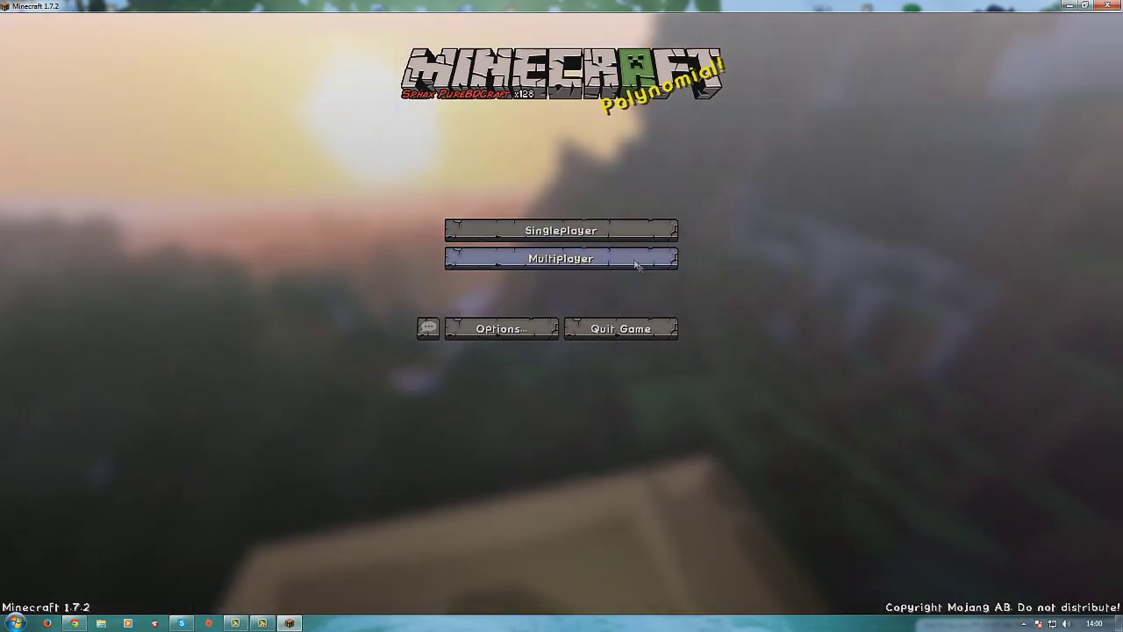
# Load the first singleplayer world and fly over the river and forests to inspect the Sphax PureBDcraft textures.
pyautogui.click(606, 237)
pyautogui.doubleClick(515, 228)
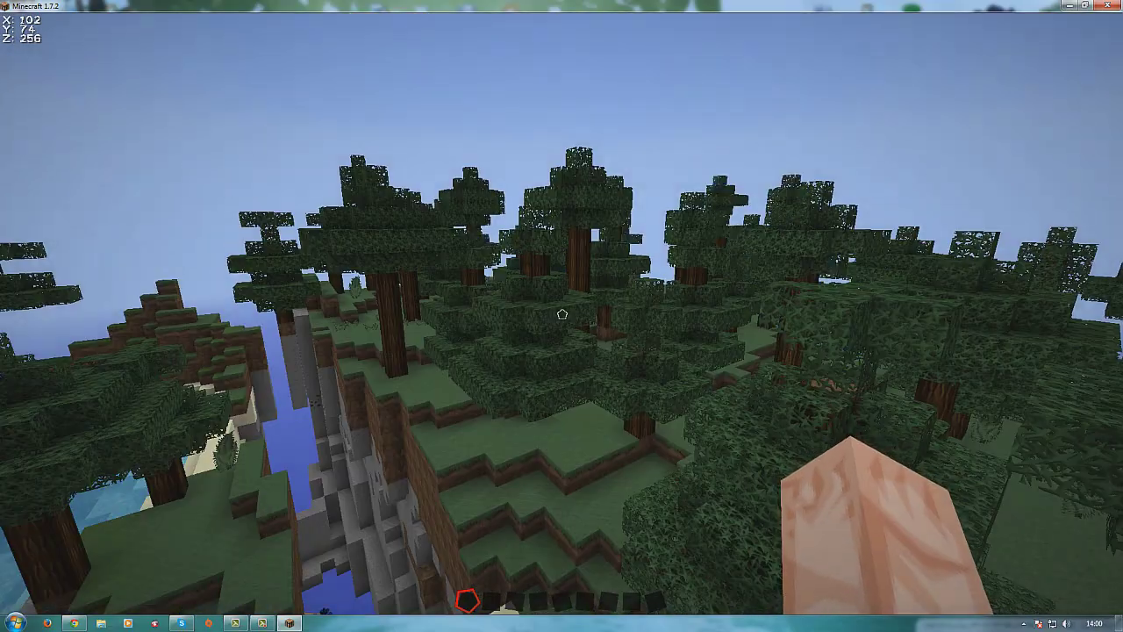
pyautogui.press('w')
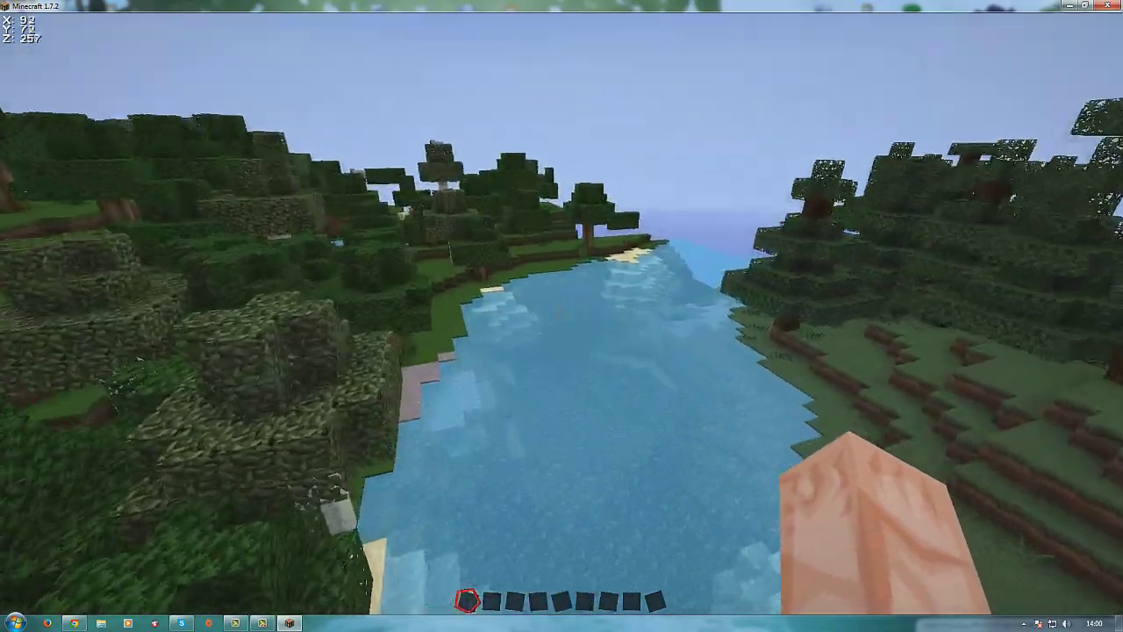
pyautogui.press('w')
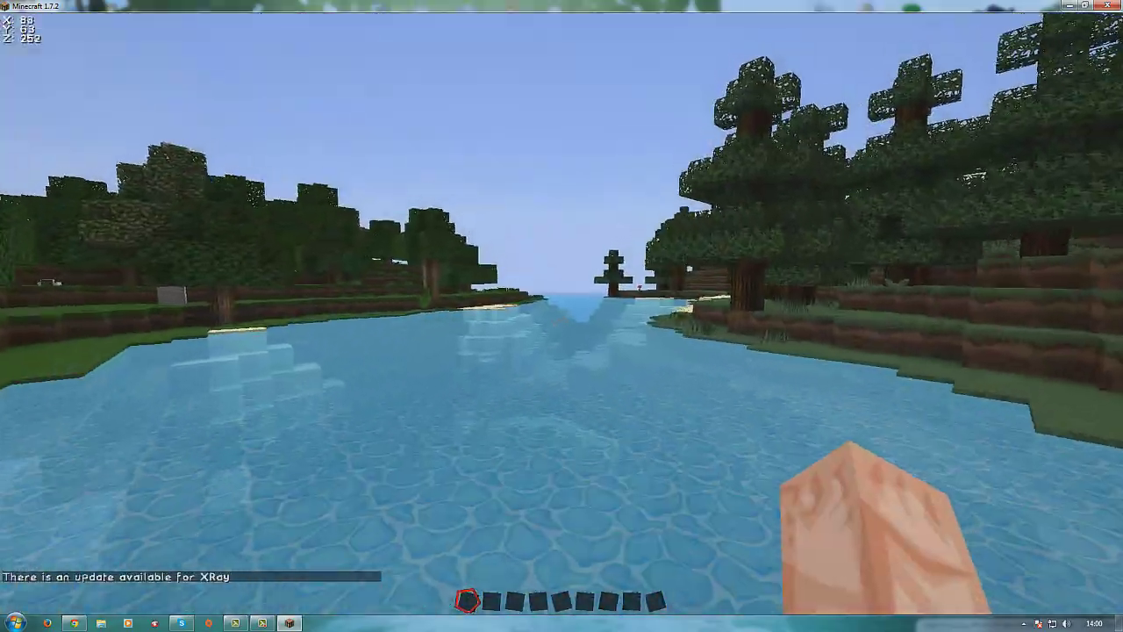
pyautogui.press('w')
pyautogui.press('space')
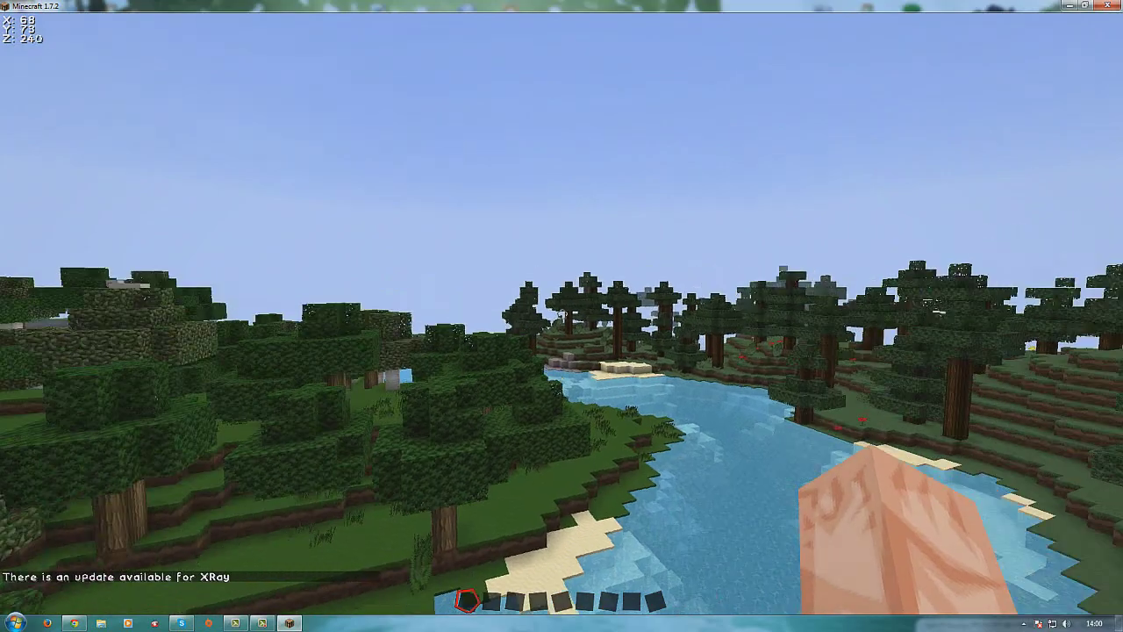
pyautogui.press('w')
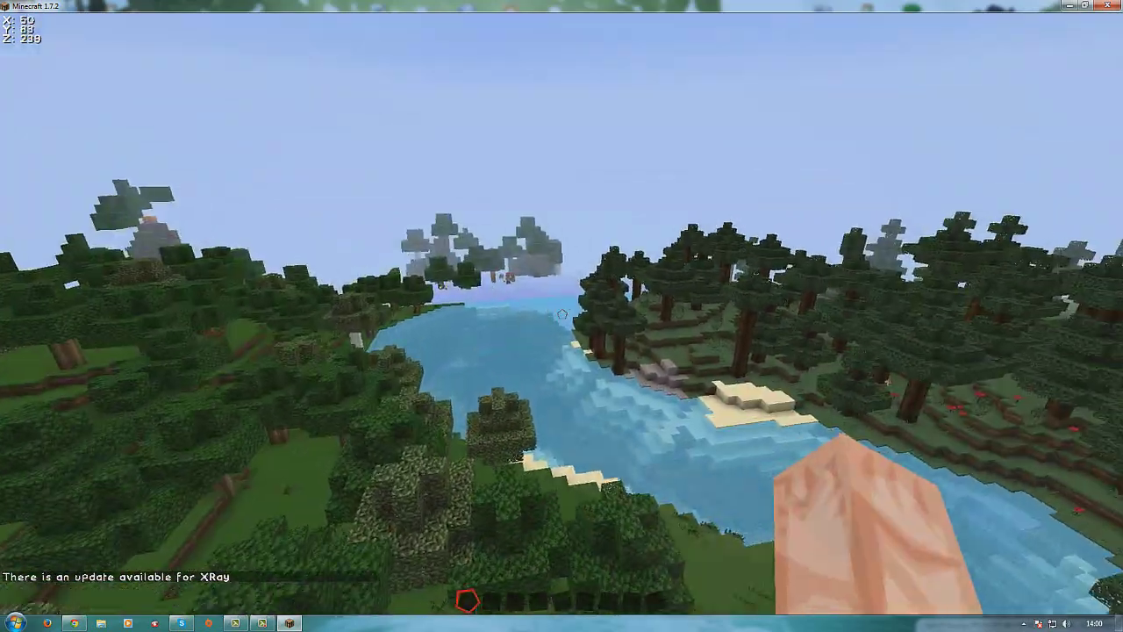
pyautogui.press('w')
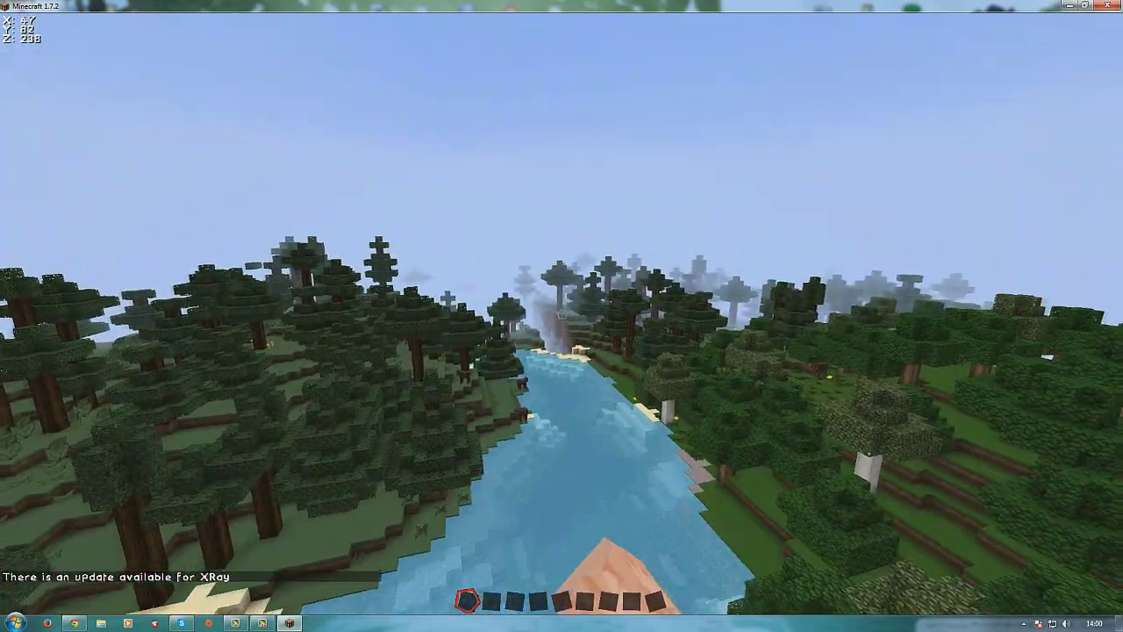
pyautogui.press('w')
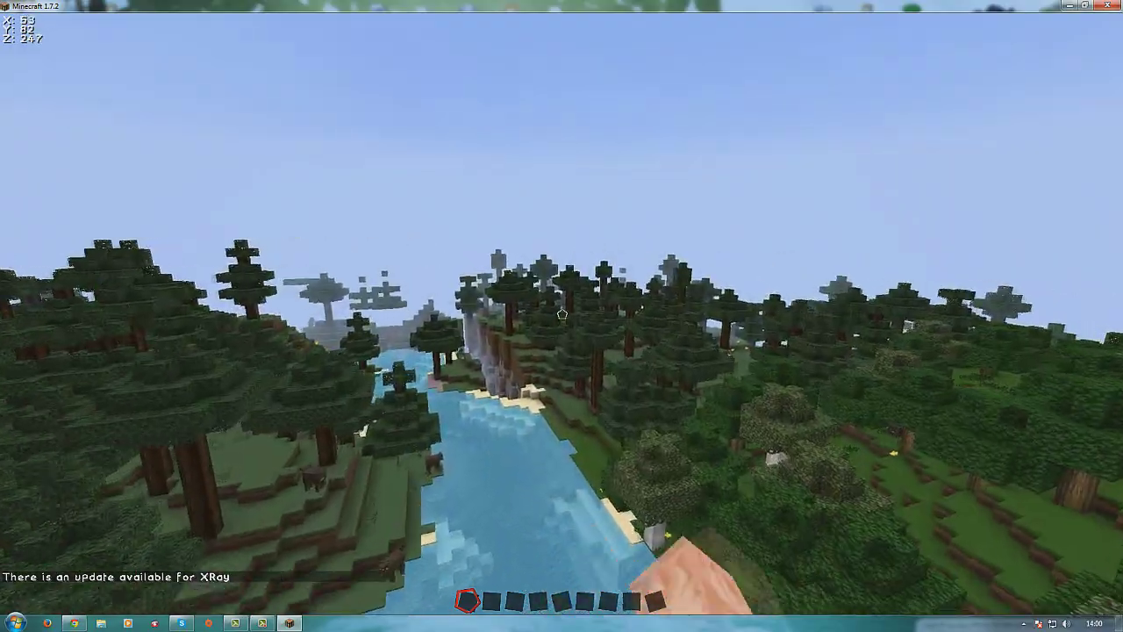
pyautogui.press('w')
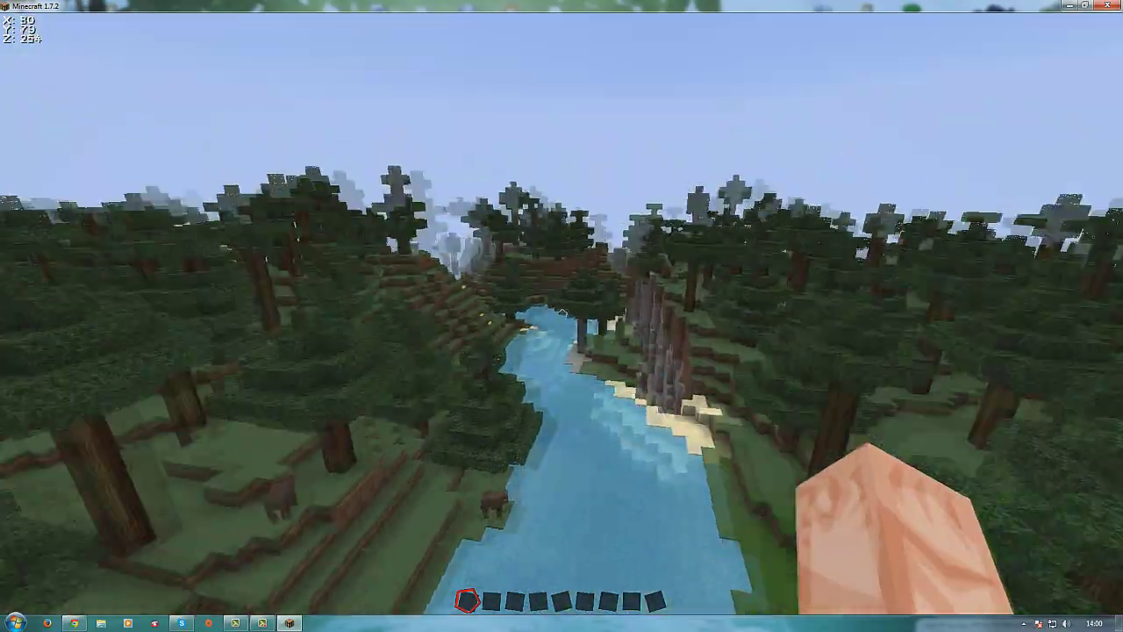
pyautogui.press('space')
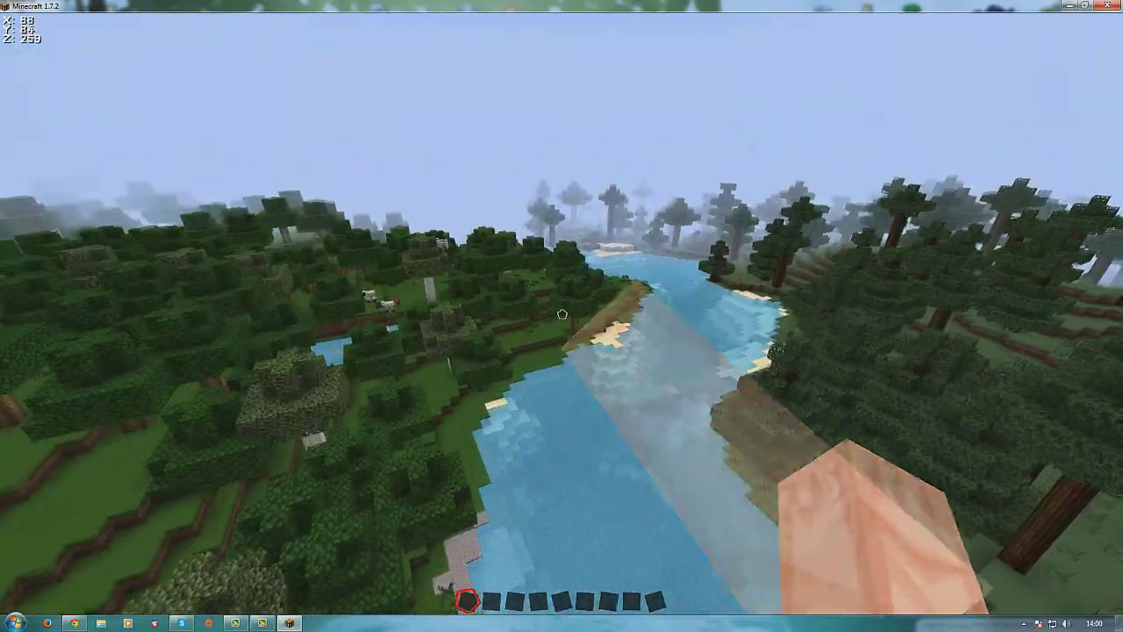
pyautogui.press('w')
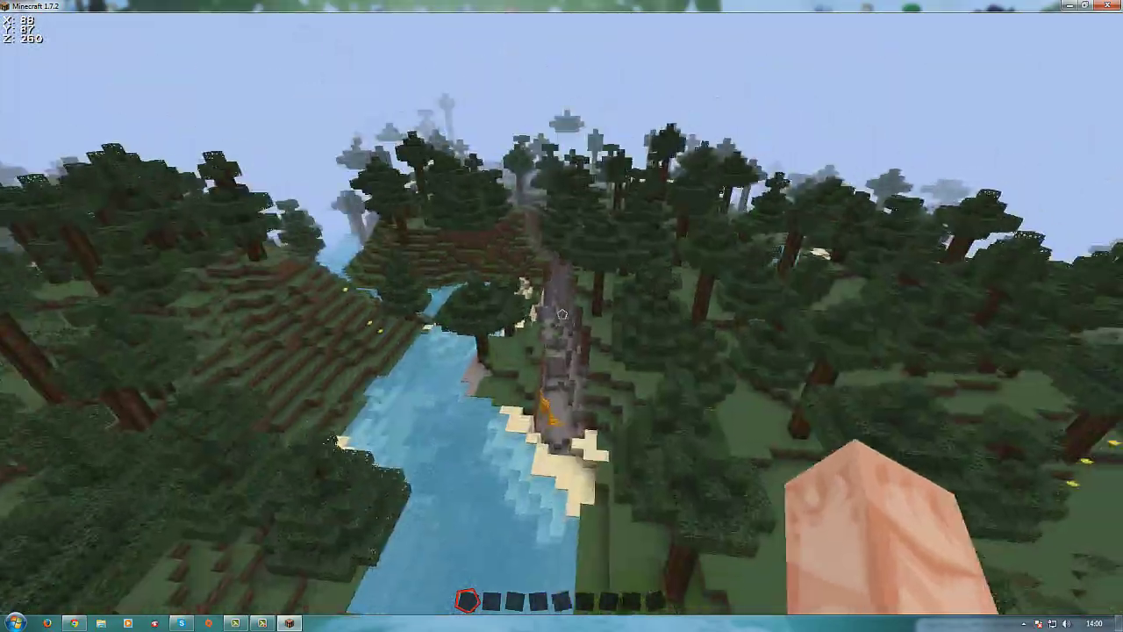
pyautogui.press('w')
pyautogui.press('space')
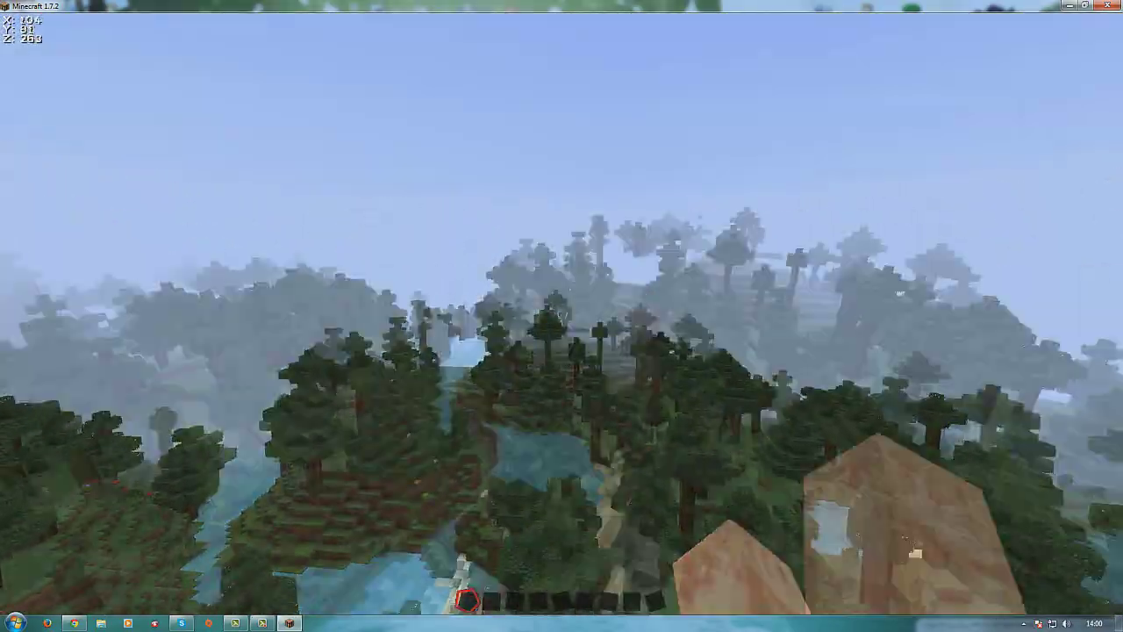